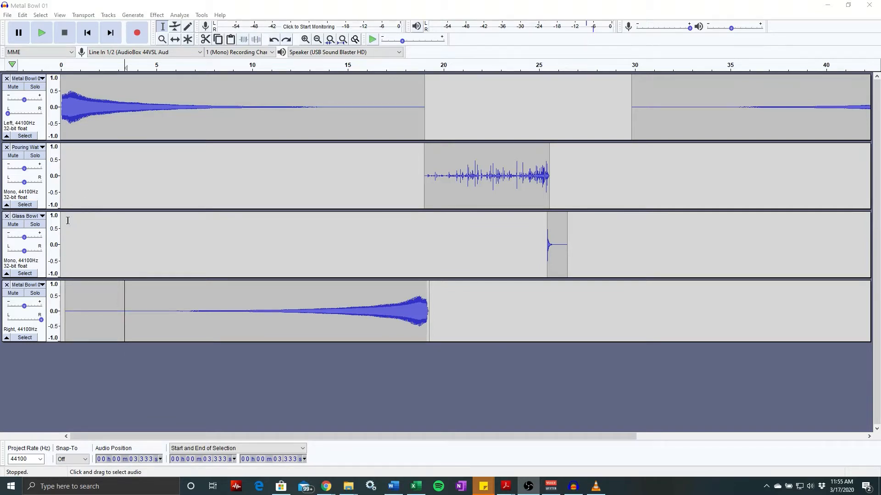
- Move the right-panned Metal Bowl track up one place at a time to second position, then to the top of the track stack
click(42, 286)
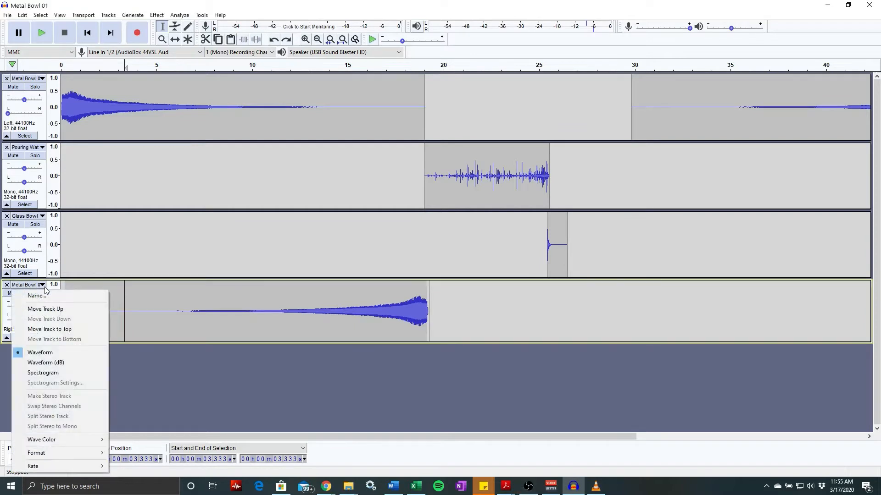
click(45, 309)
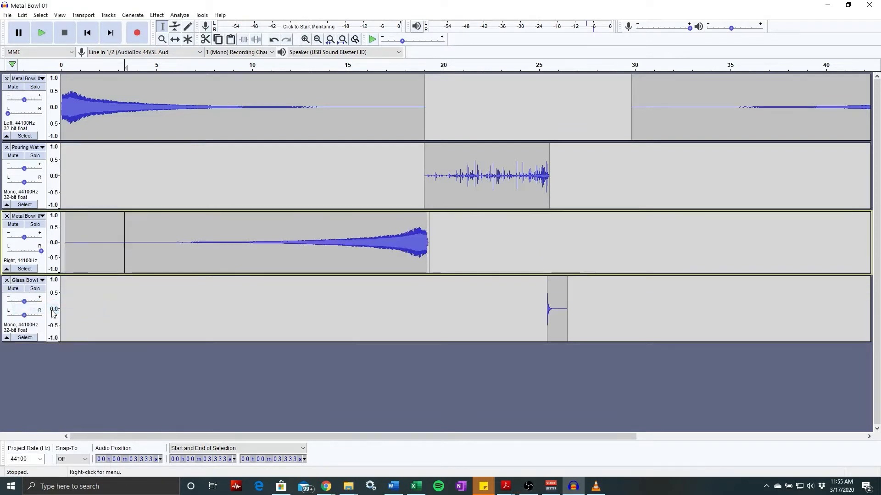
click(42, 218)
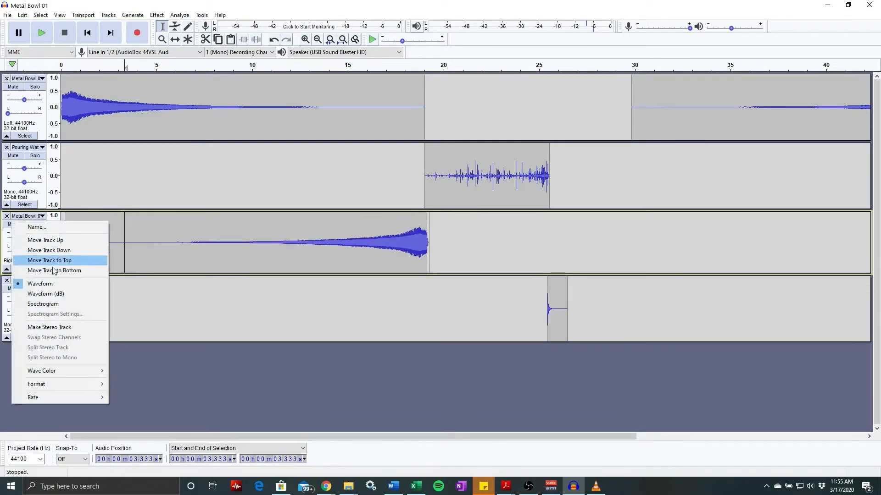
click(67, 243)
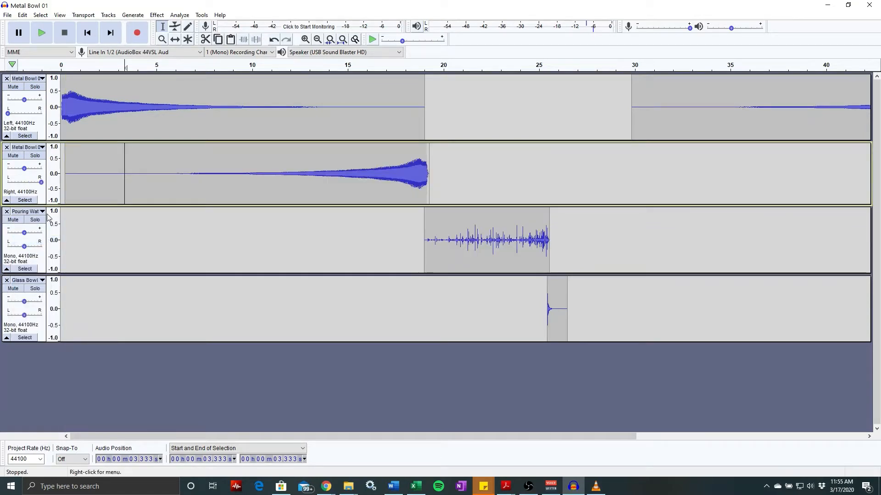
click(27, 147)
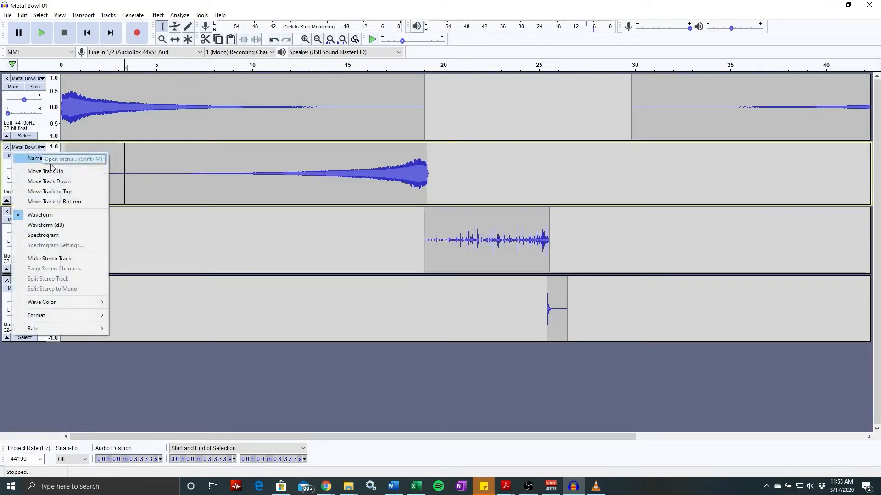
click(66, 196)
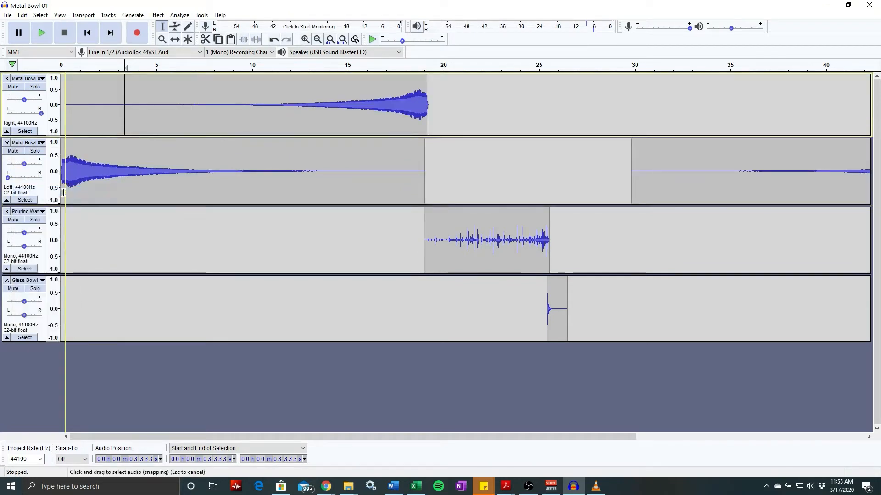
- Move the left-panned Metal Bowl track to the bottom of the track stack
click(39, 143)
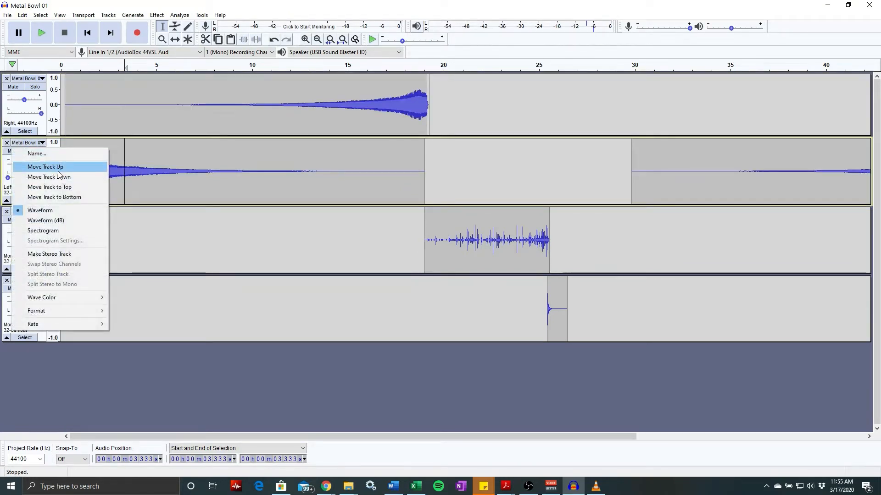
click(64, 197)
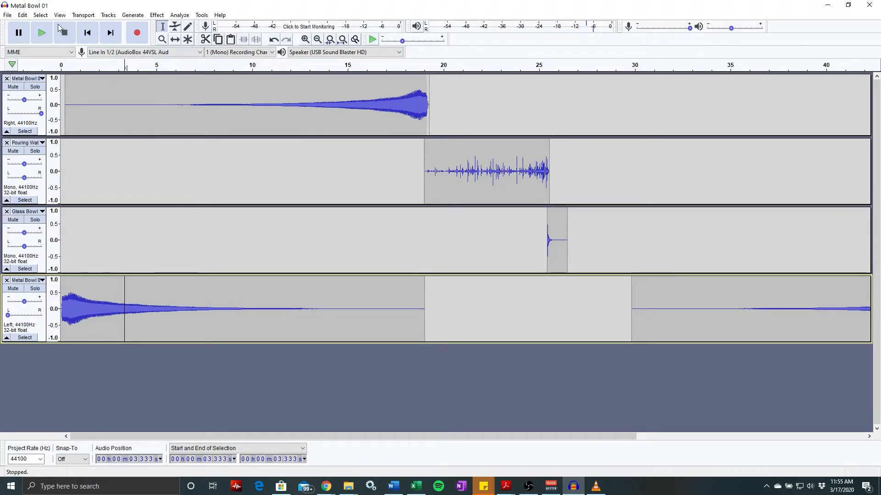
- Sort all the tracks by start time
click(108, 15)
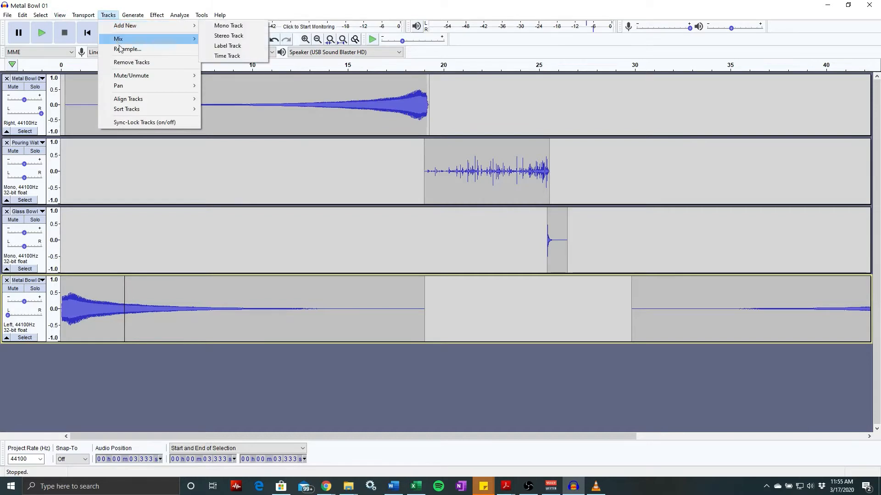
mouse_move(133, 99)
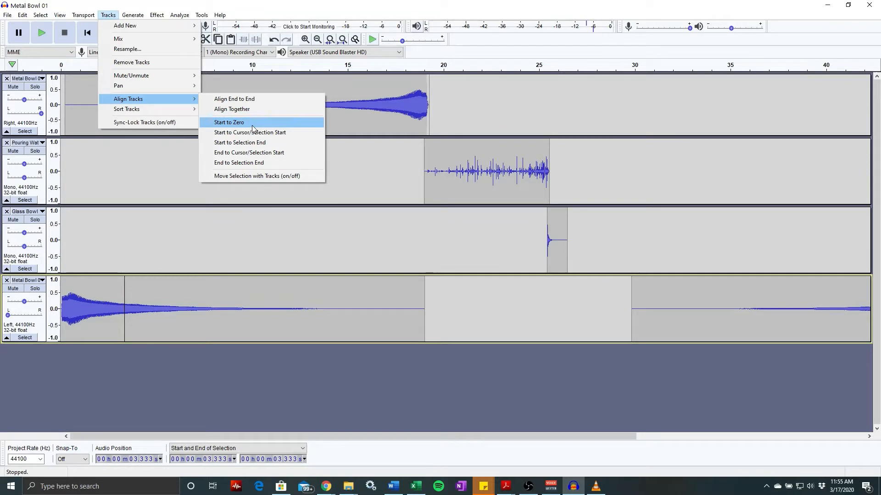
mouse_move(191, 109)
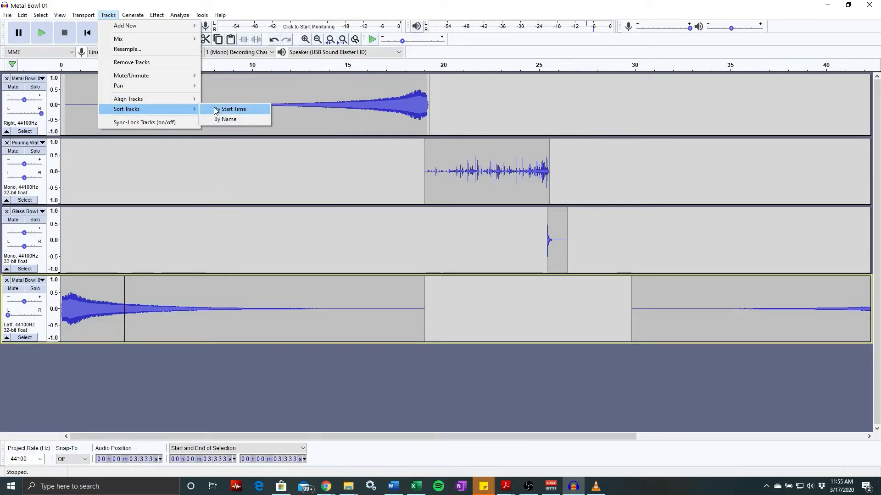
click(216, 110)
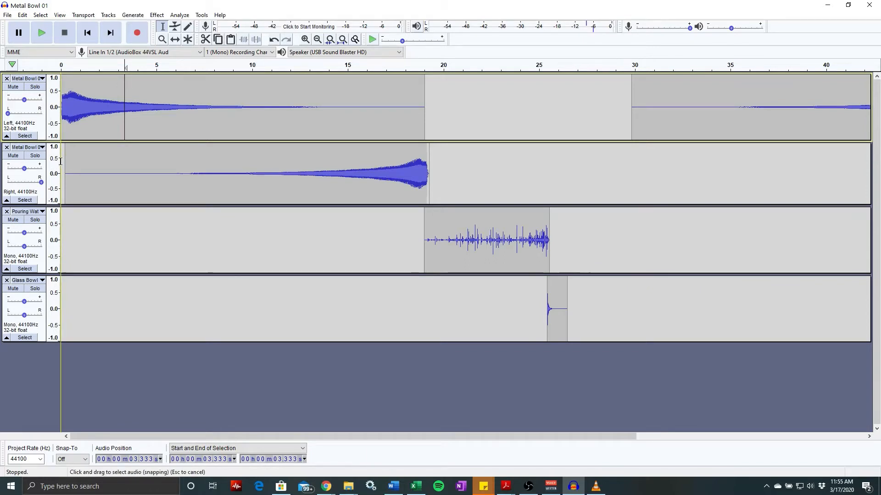
click(118, 14)
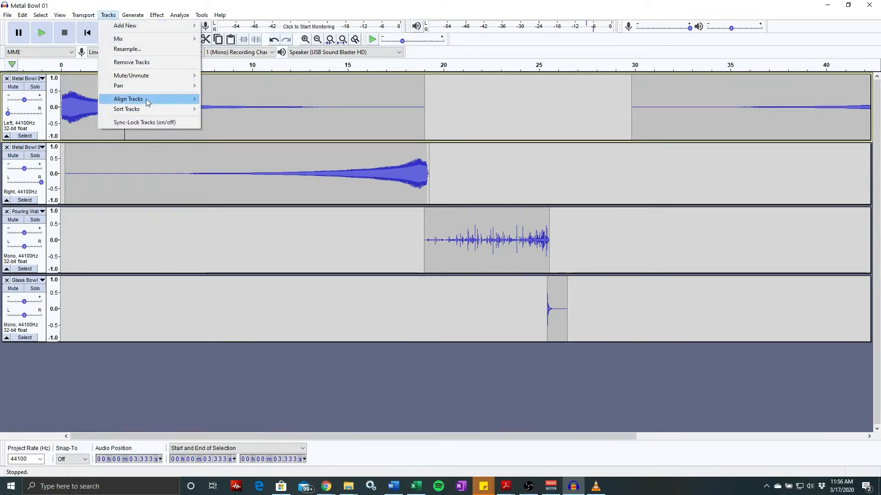
mouse_move(150, 112)
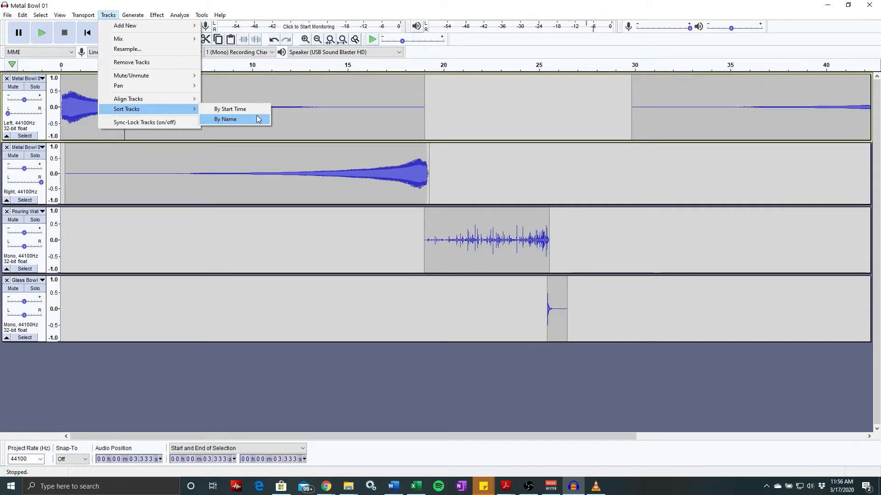
click(291, 383)
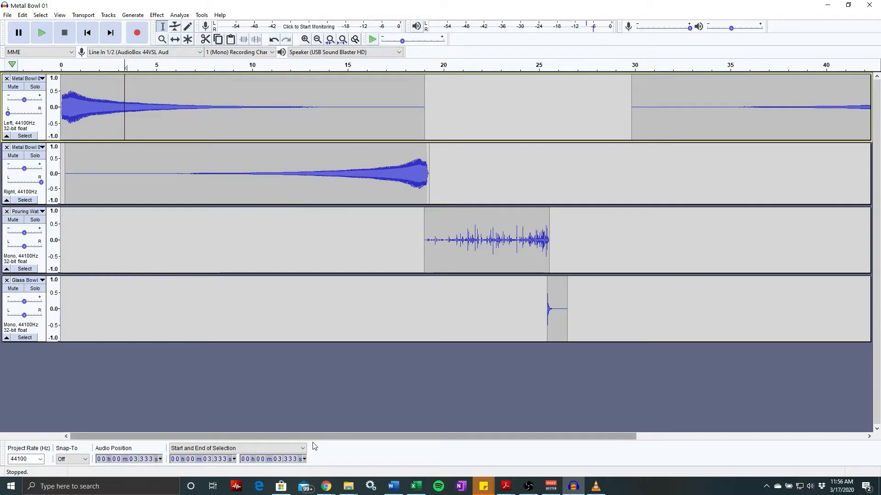
- Time-shift the second clip on the left-panned Metal Bowl track later so that it ends at about 1 min 18 s
drag(323, 434, 178, 403)
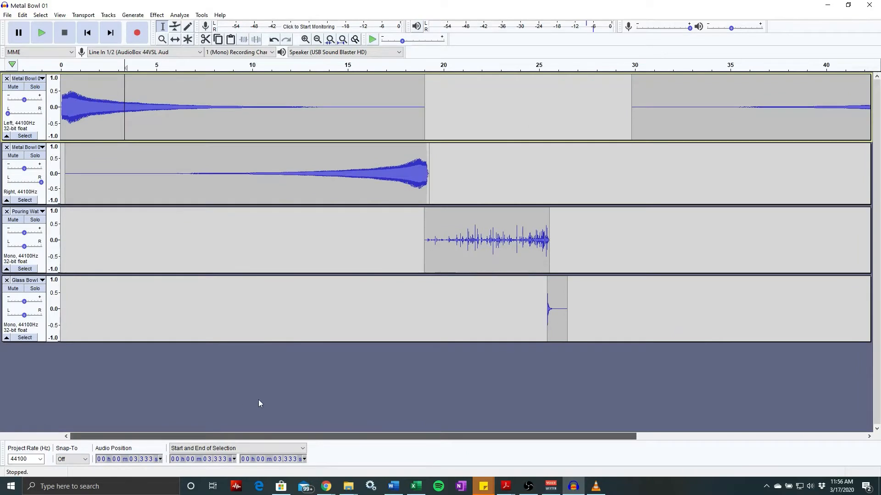
drag(259, 403, 206, 269)
click(231, 184)
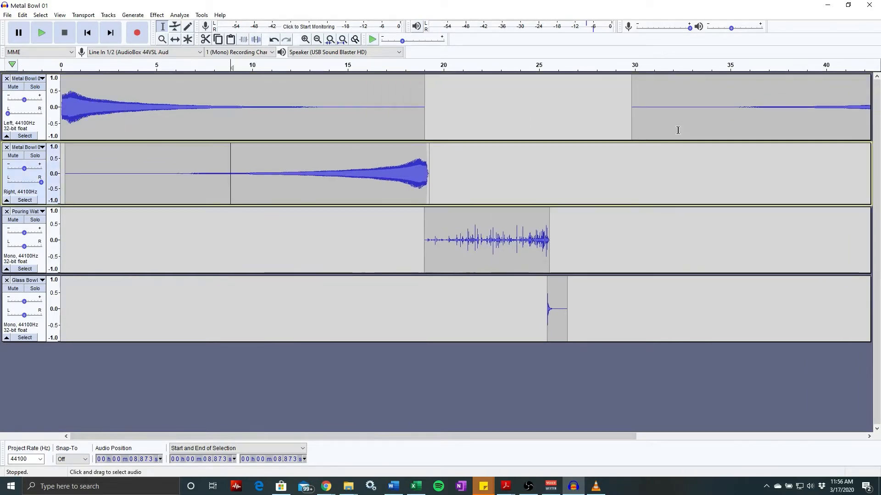
click(695, 130)
drag(367, 436, 564, 421)
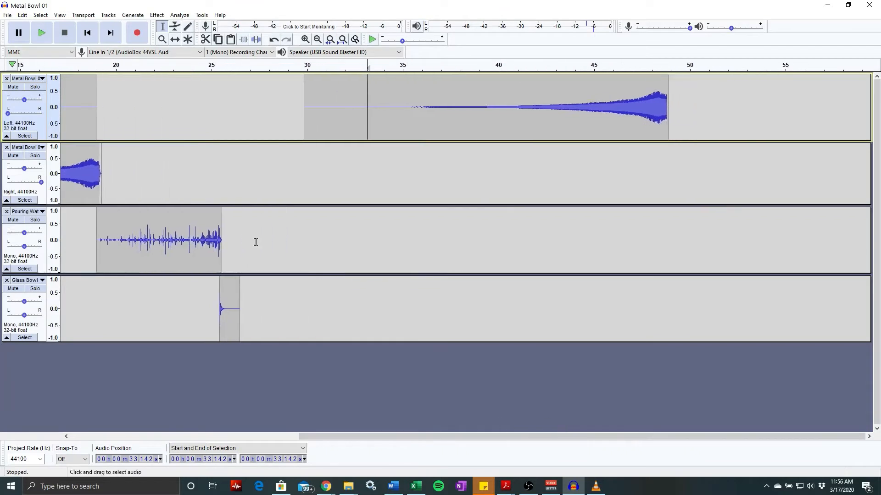
click(176, 38)
drag(461, 98, 871, 97)
drag(390, 434, 174, 446)
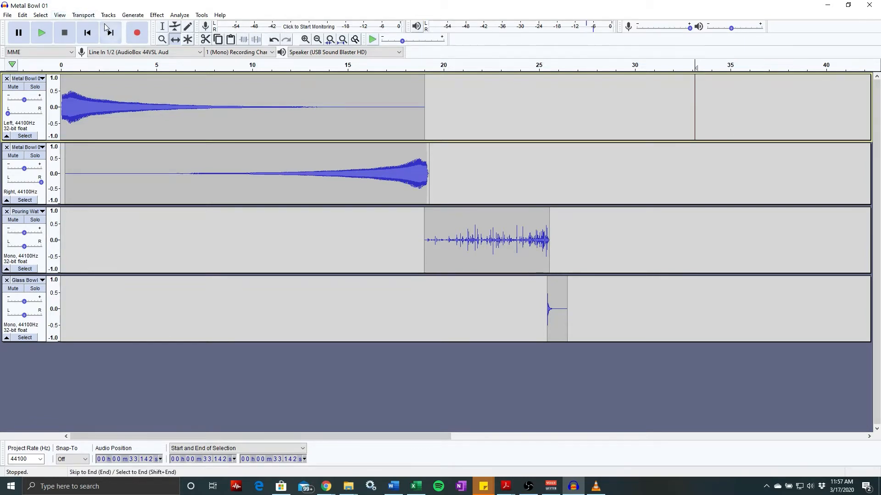
- Select all audio and time-shift every clip together so the first one starts at about 5 s, then clear the selection
click(24, 15)
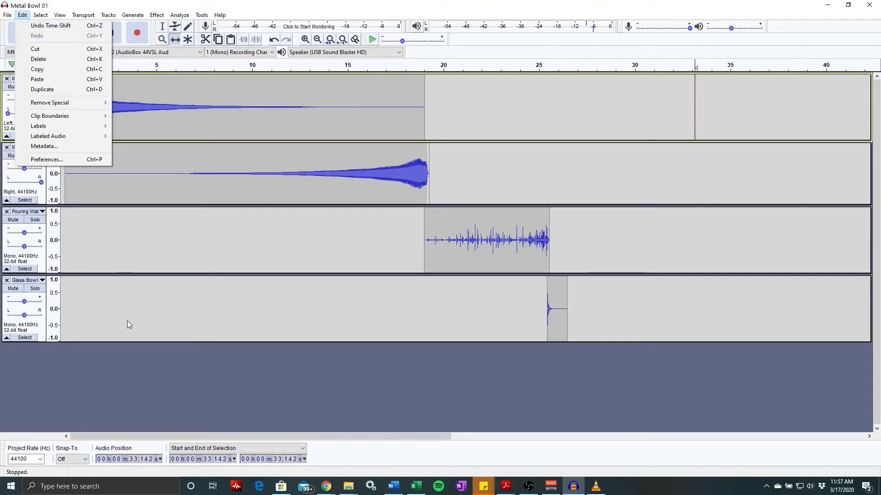
click(120, 348)
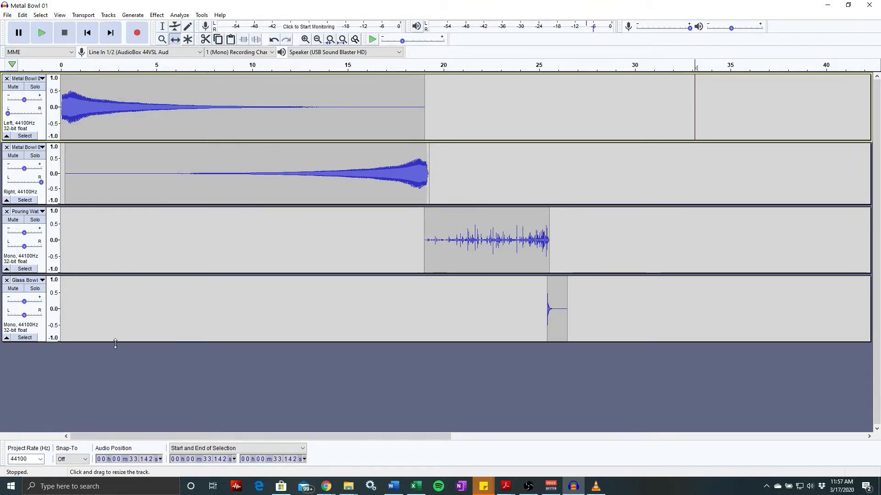
key(ctrl+a)
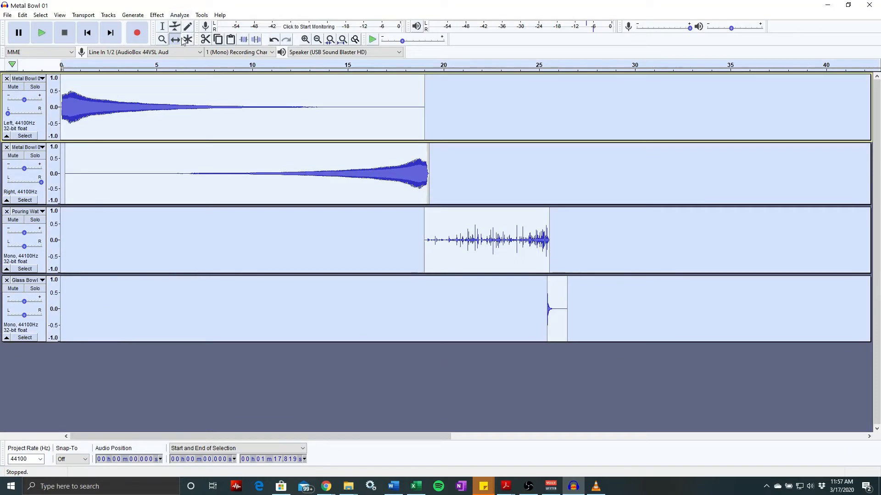
drag(112, 82, 209, 88)
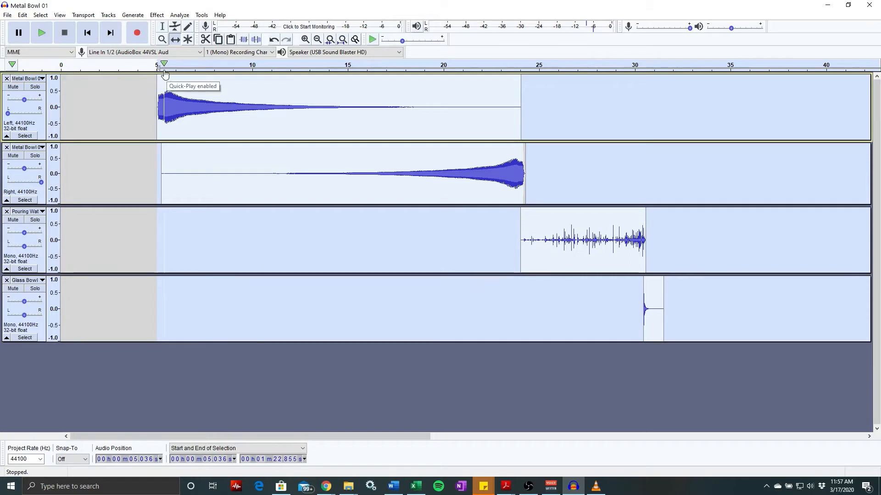
click(145, 387)
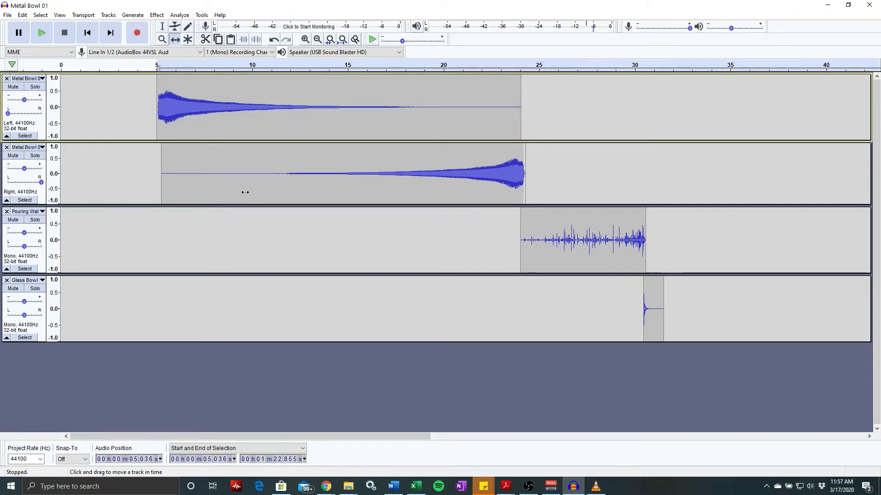
- Copy the Glass Bowl clip and paste the duplicate on the same track at about 37 s
drag(362, 436, 499, 467)
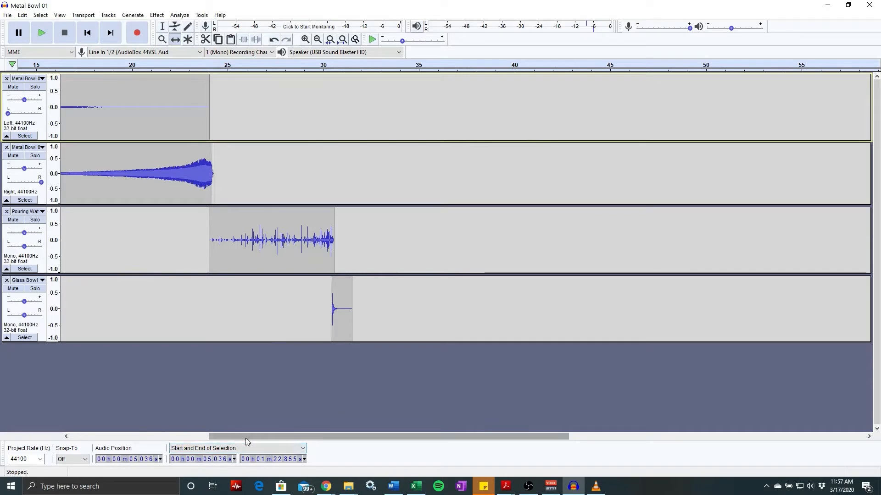
drag(246, 437, 62, 427)
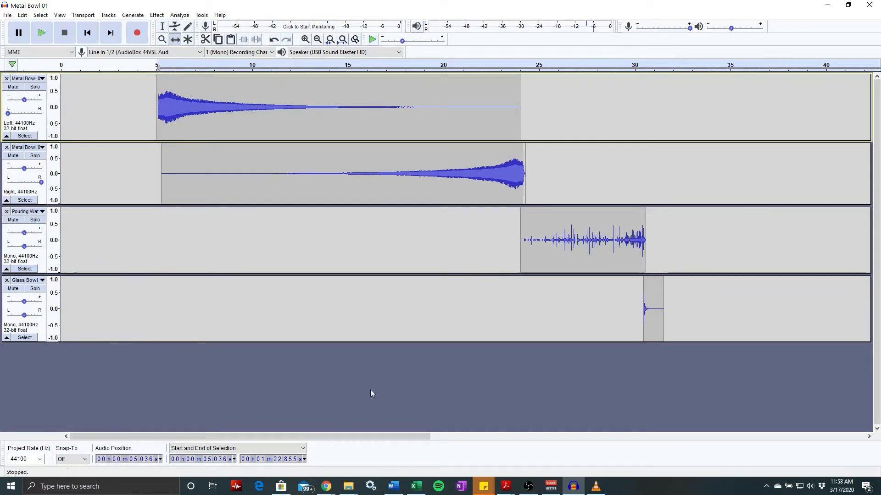
drag(299, 435, 386, 404)
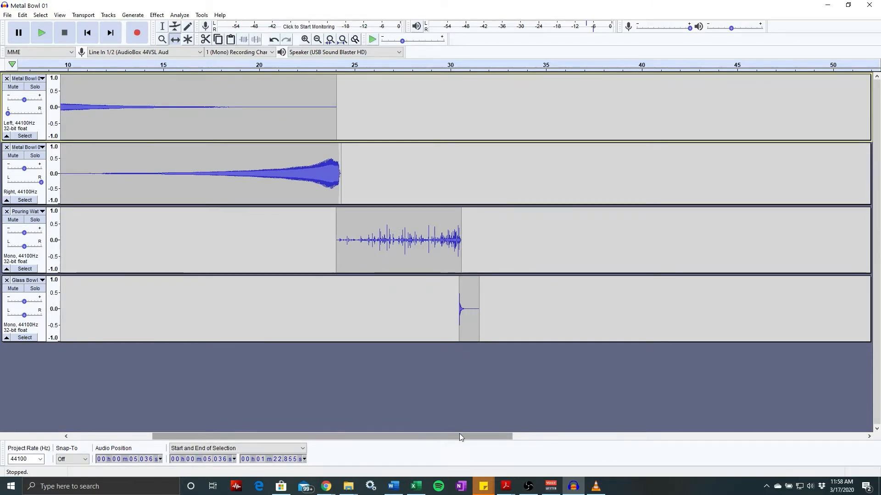
drag(459, 433, 500, 437)
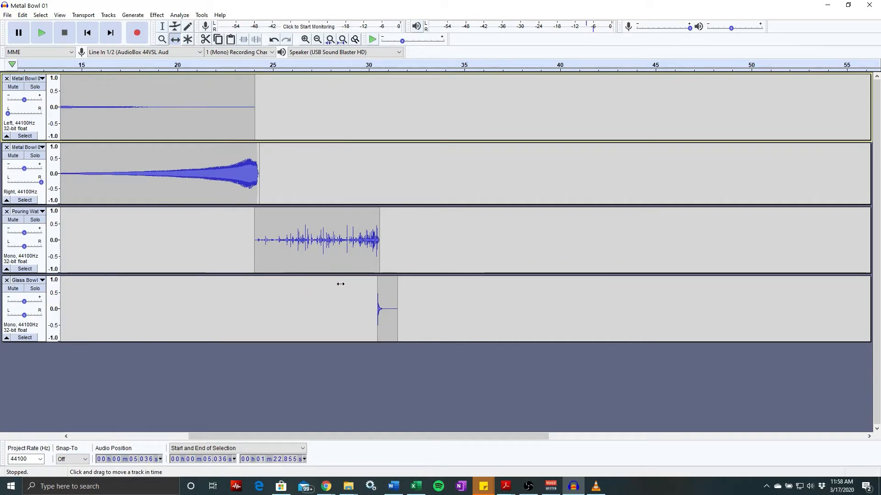
click(164, 27)
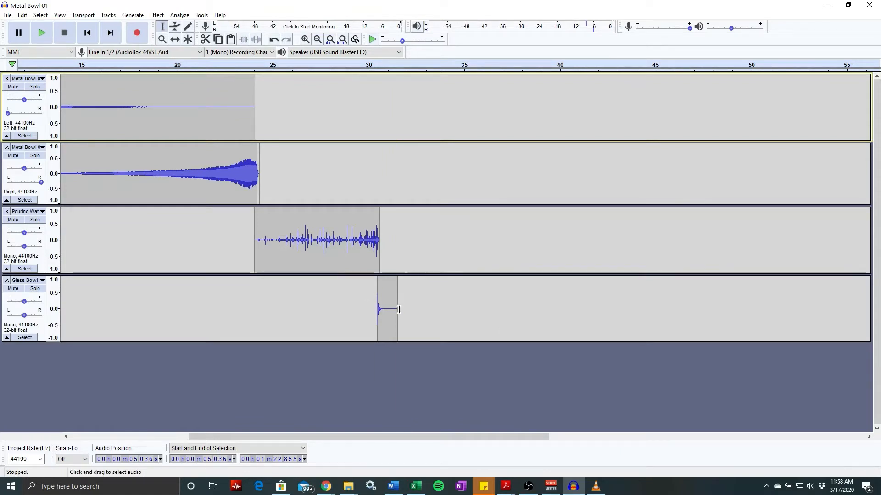
drag(399, 310, 378, 309)
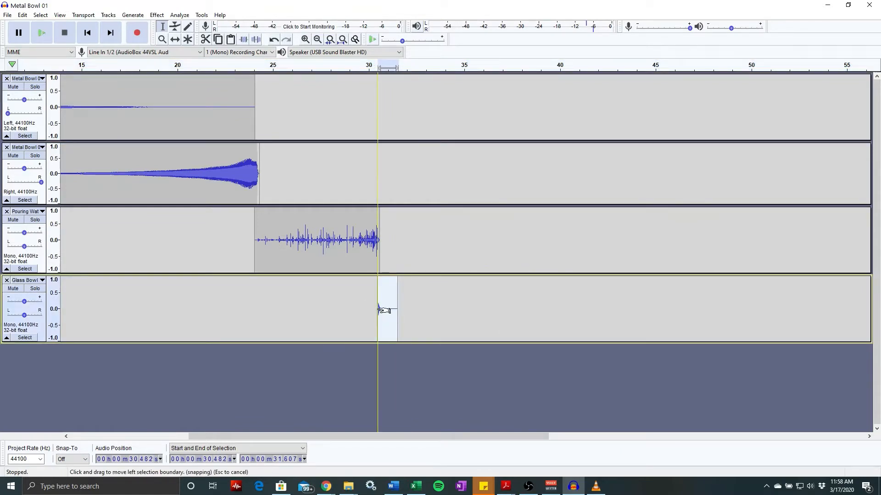
key(ctrl+c)
click(503, 309)
key(ctrl+v)
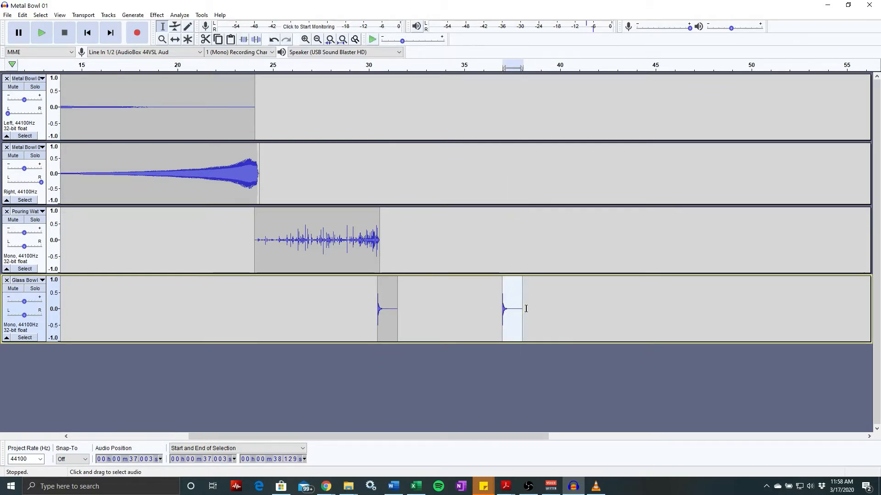
- Raise the pitch of the duplicated Glass Bowl clip at about 37 s by 1 semitone with Change Pitch
drag(527, 309, 500, 309)
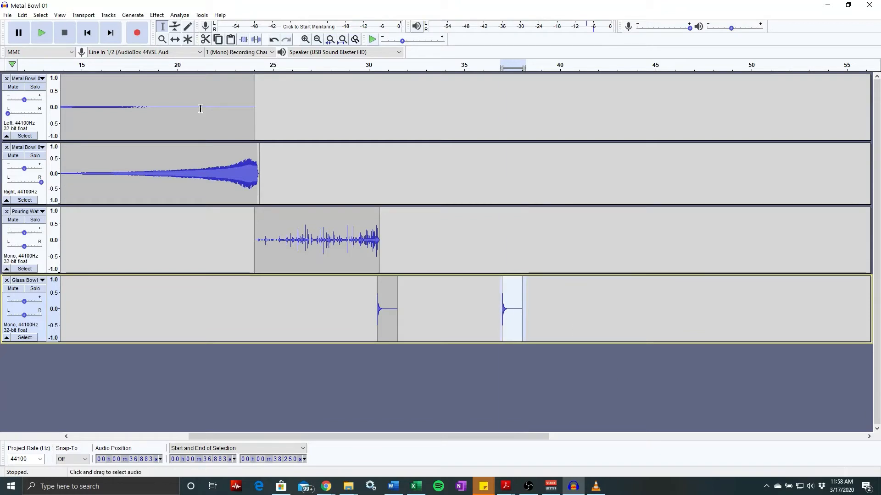
click(132, 15)
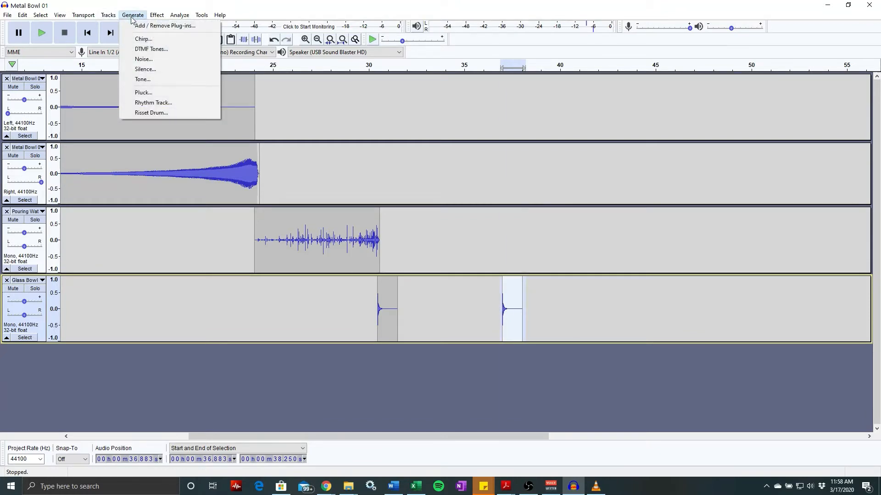
mouse_move(118, 16)
mouse_move(159, 16)
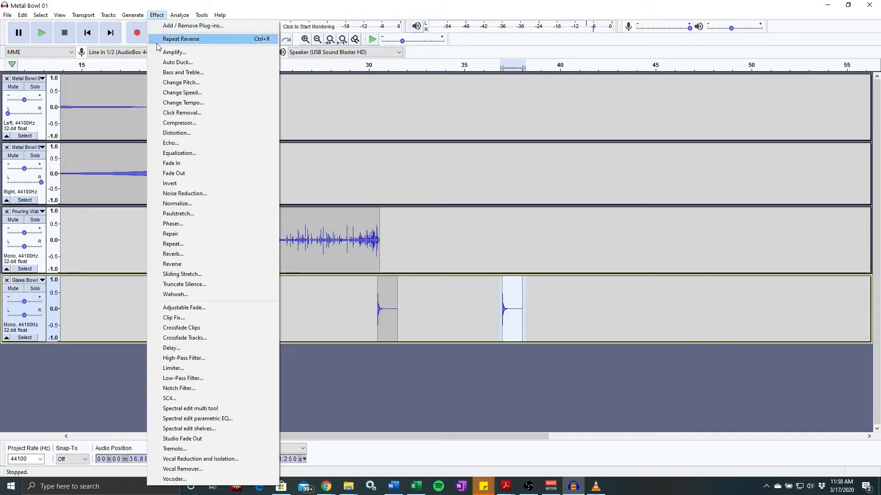
click(198, 85)
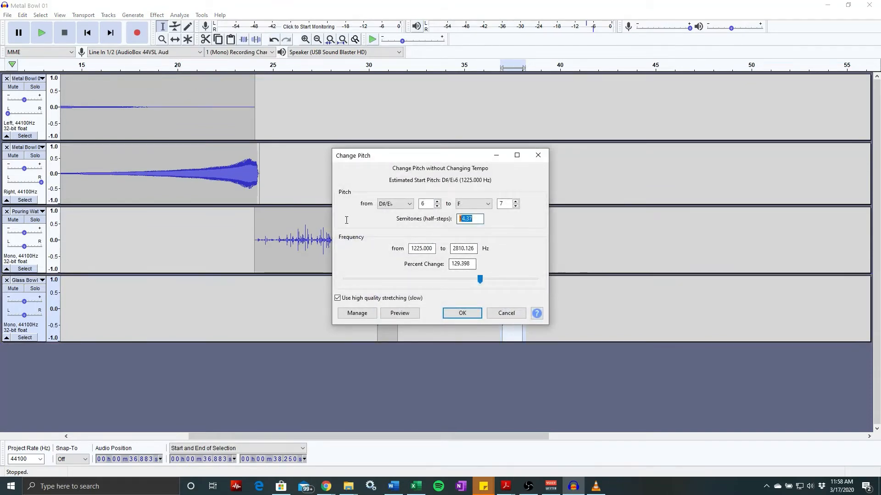
text(1)
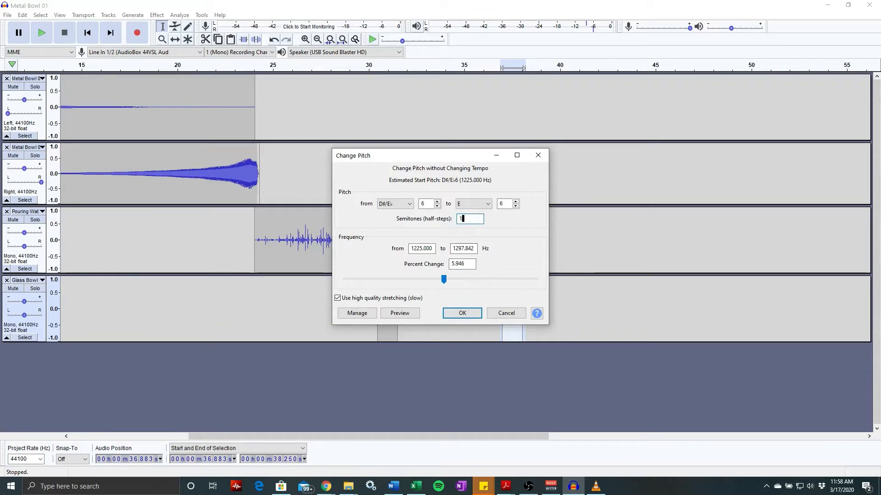
click(473, 317)
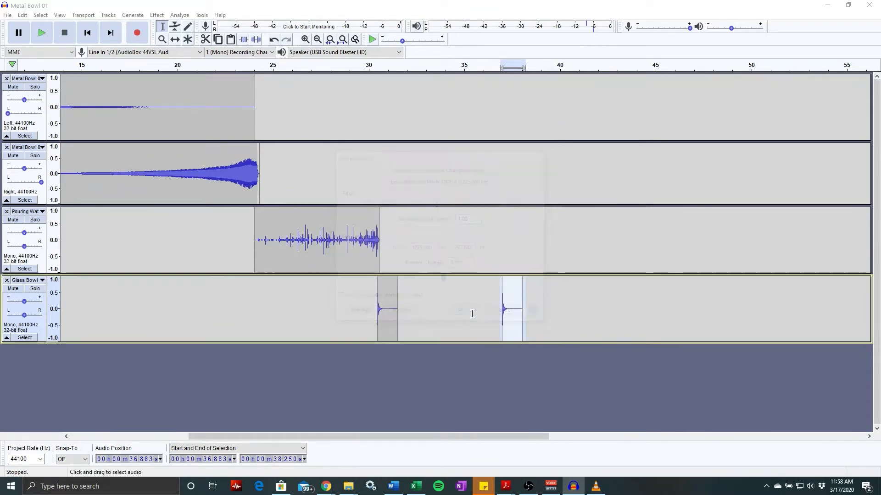
- Play the original Glass Bowl clip and its pitch-shifted duplicate to compare how they sound
click(499, 381)
key(space)
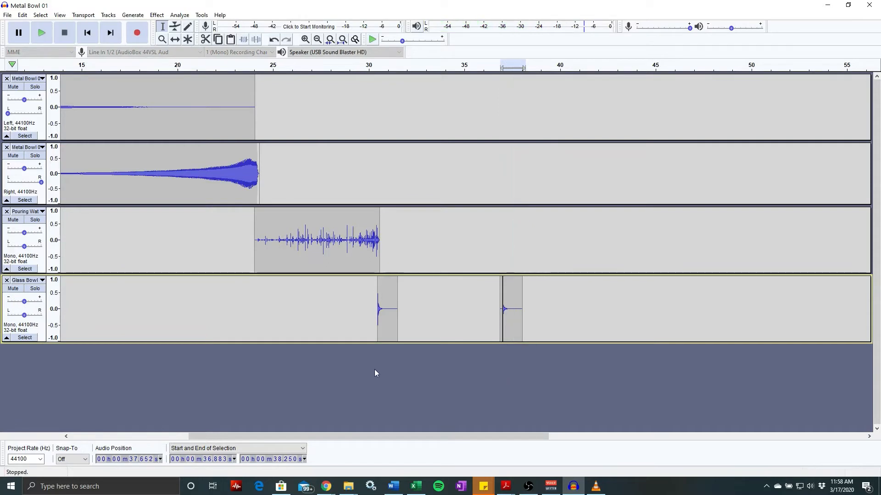
click(378, 321)
key(space)
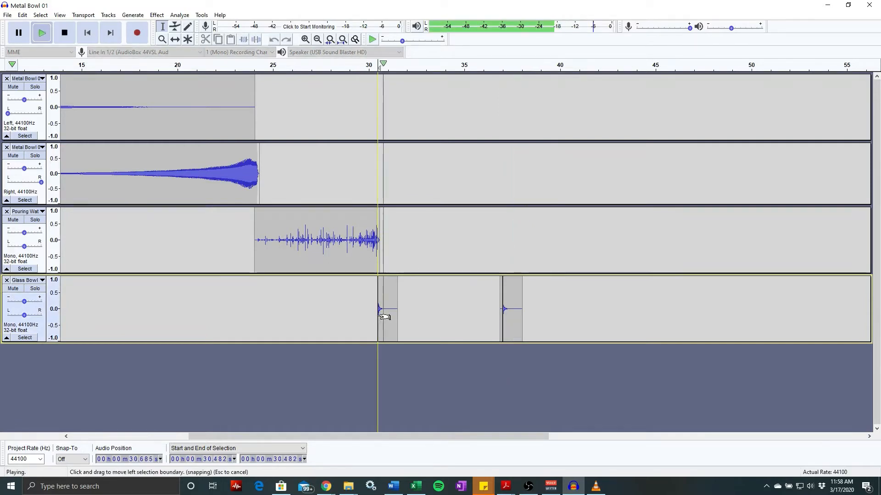
key(space)
click(500, 313)
key(space)
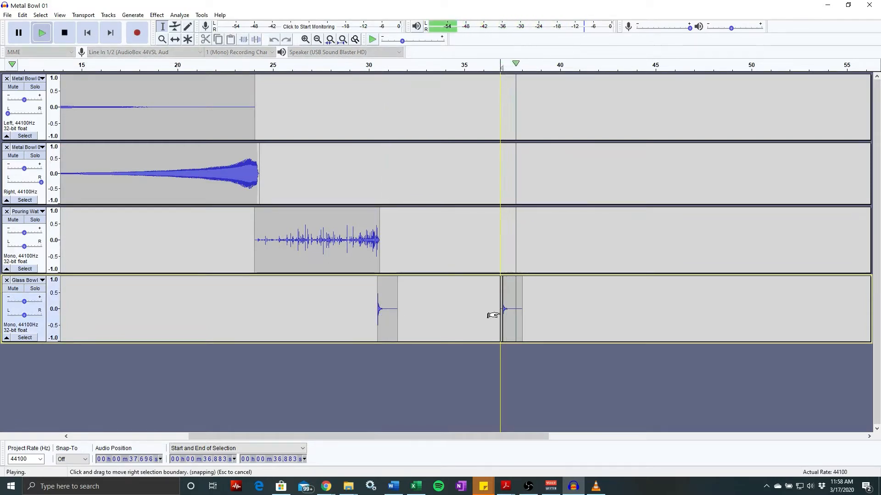
key(space)
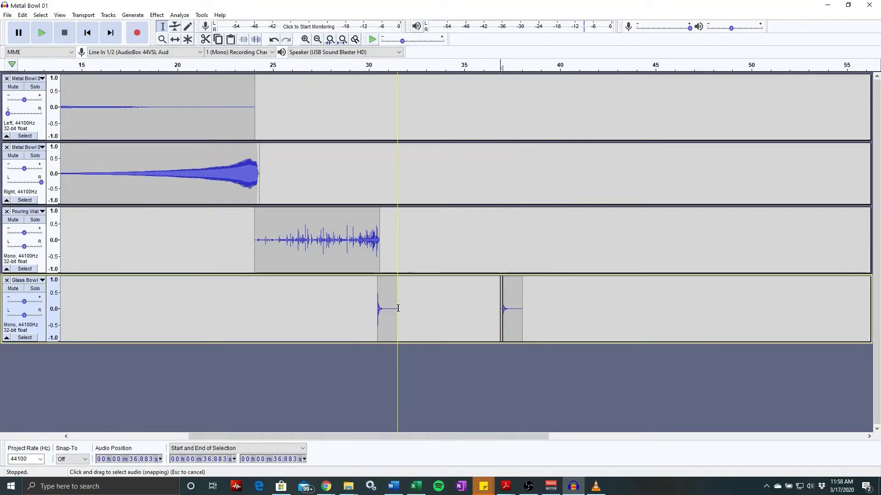
- Copy the original Glass Bowl clip and paste another duplicate on the same track at about 39.4 s
drag(397, 308, 377, 309)
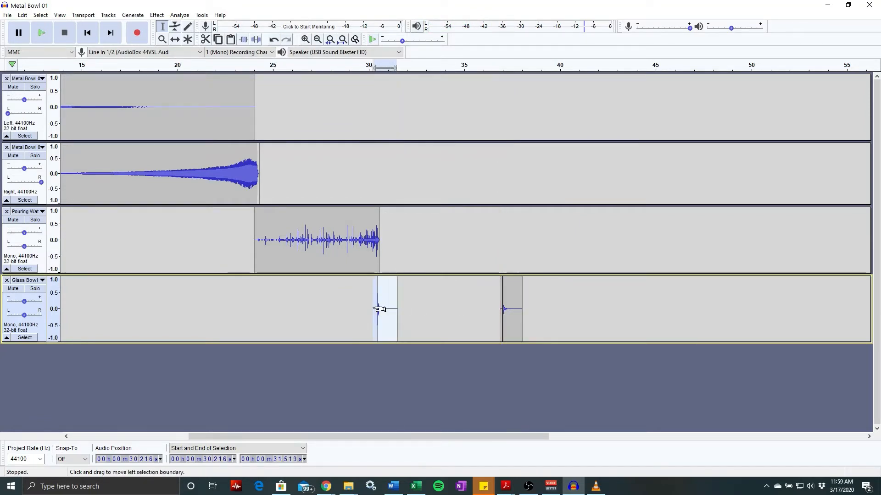
key(ctrl+c)
click(549, 309)
key(ctrl+v)
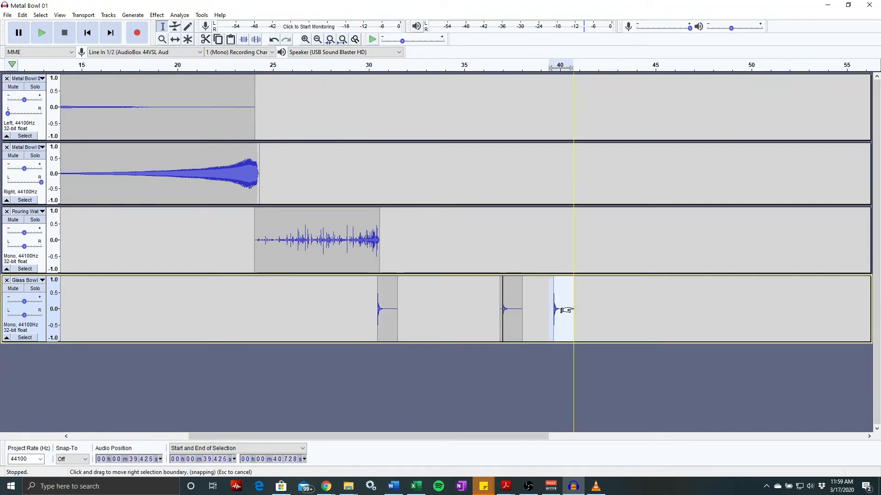
- Select the newly pasted Glass Bowl clip and open the Change Pitch effect for it
drag(579, 309, 553, 306)
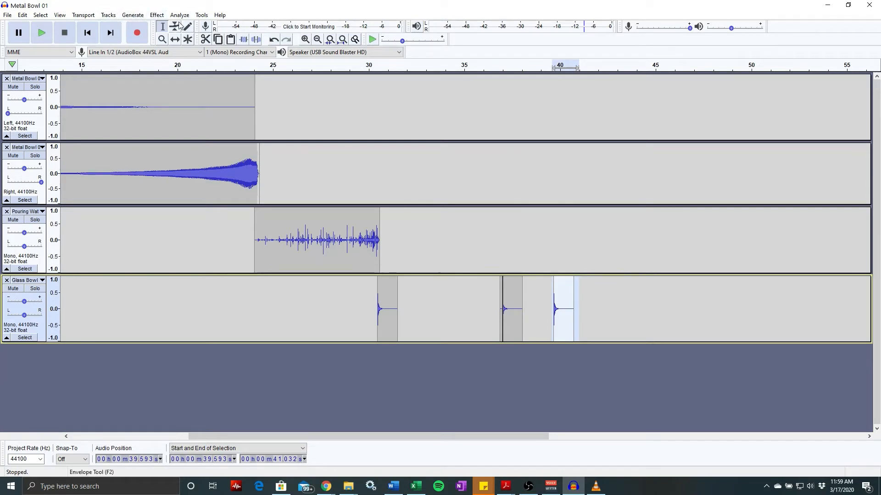
click(157, 15)
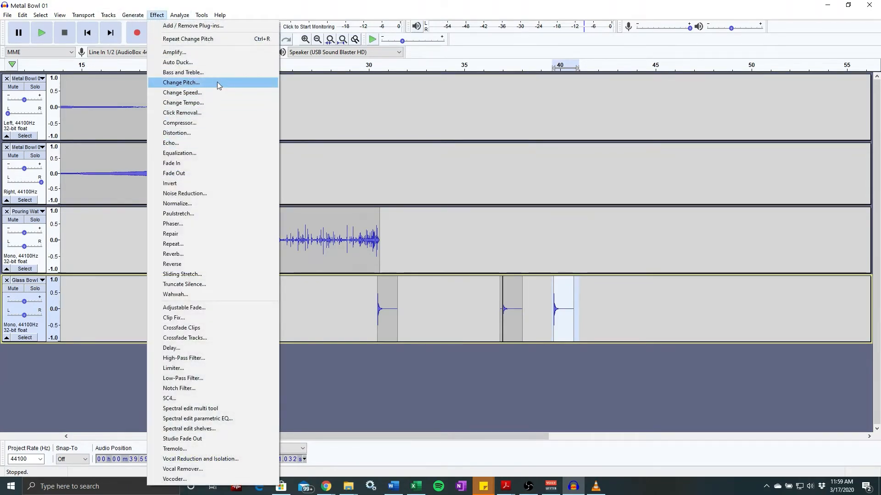
click(217, 82)
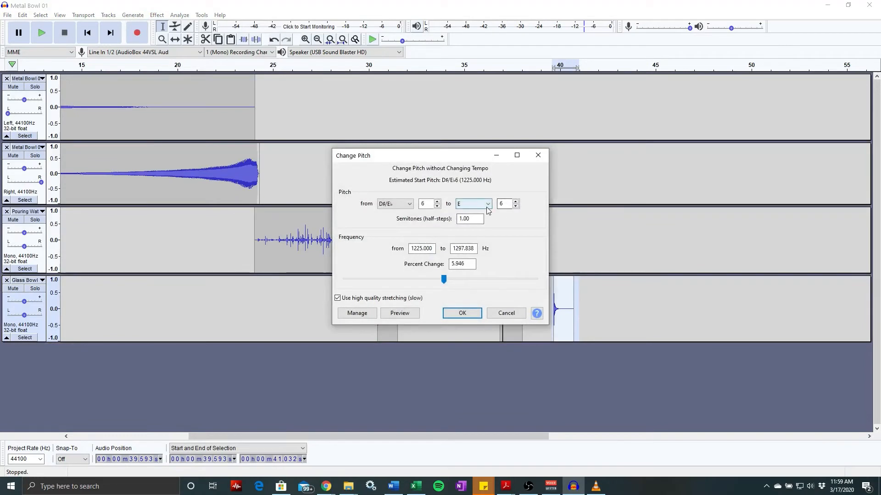
- Try lowering the target pitch to octaves 4 and 5, returning it to octave 6
click(516, 206)
click(516, 206)
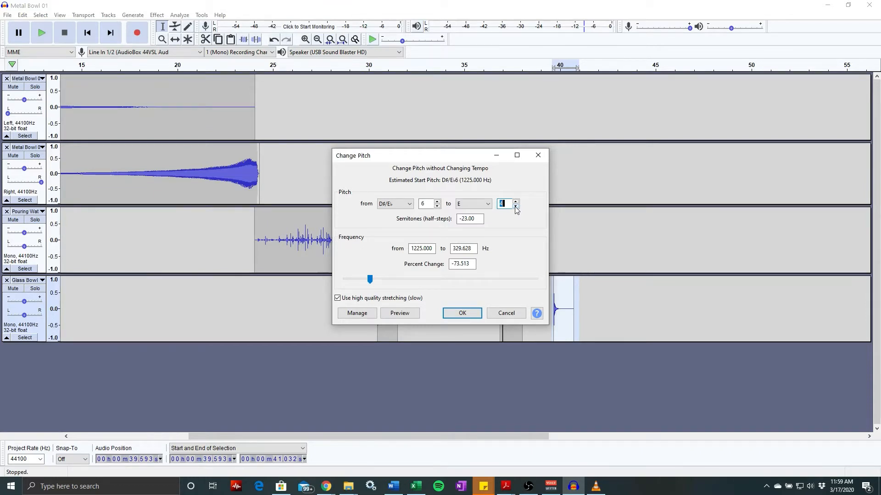
click(515, 202)
click(516, 202)
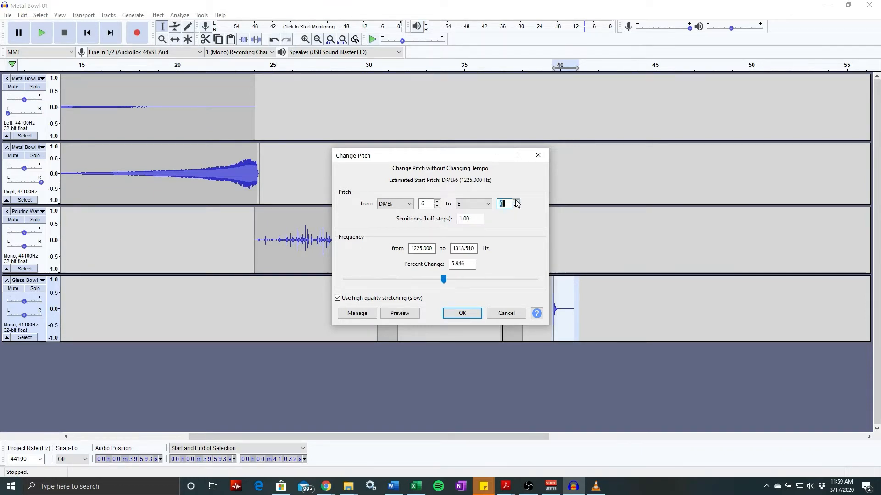
click(516, 207)
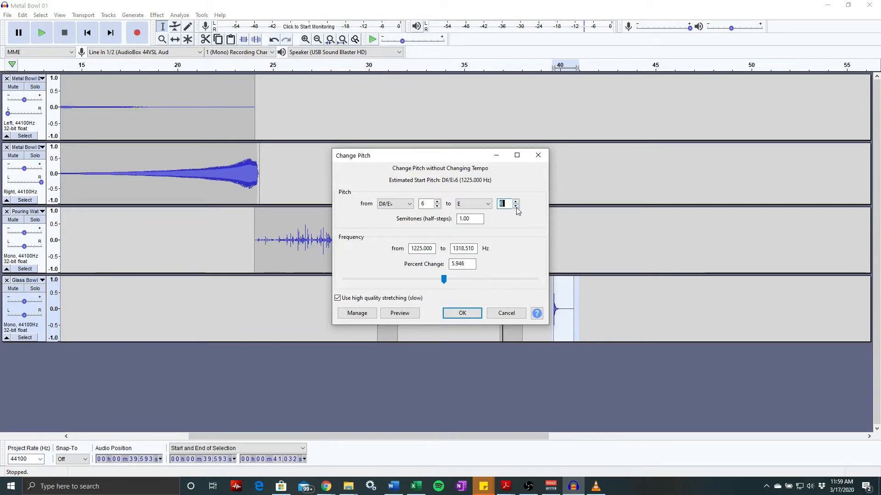
click(516, 207)
click(516, 206)
click(516, 202)
click(516, 206)
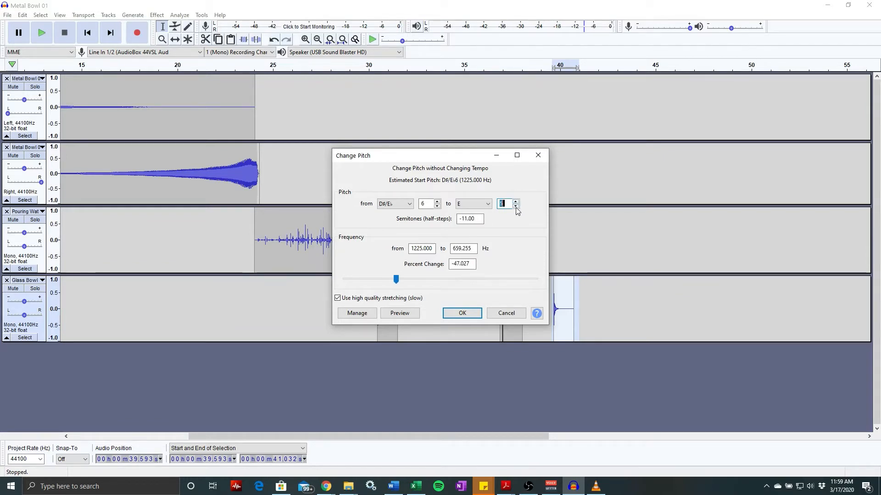
click(516, 203)
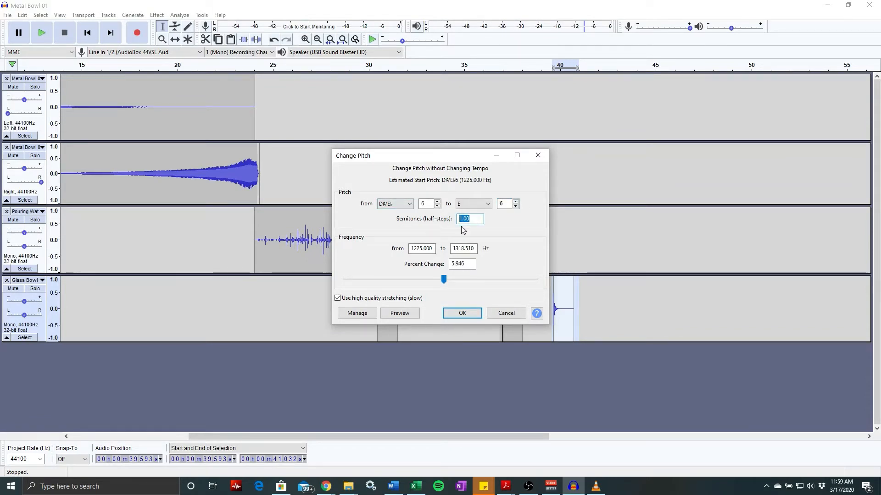
- Set the pitch change to -6 semitones and apply it to the third Glass Bowl clip
text(-)
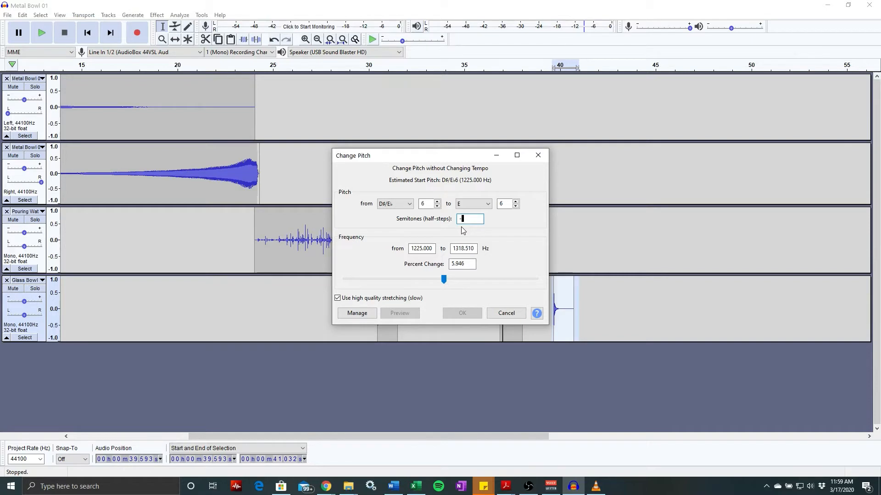
text(6)
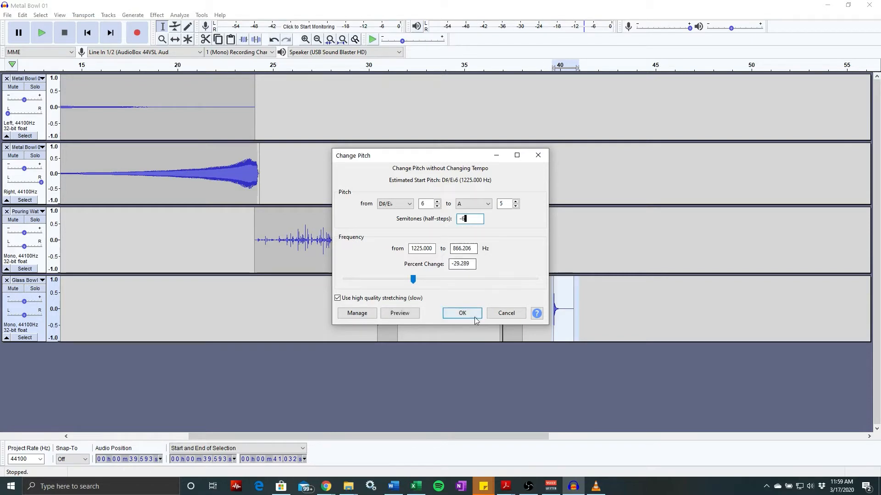
click(475, 319)
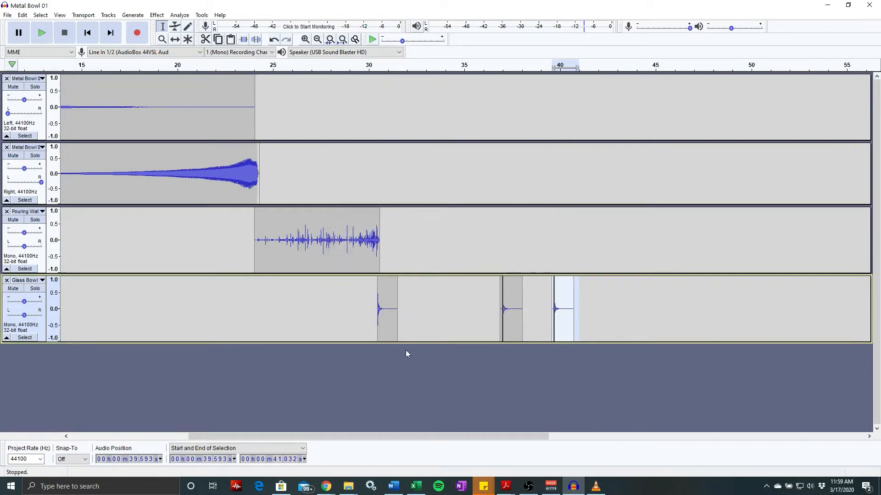
- Play each of the three Glass Bowl clips in turn to compare their pitches
click(373, 311)
key(space)
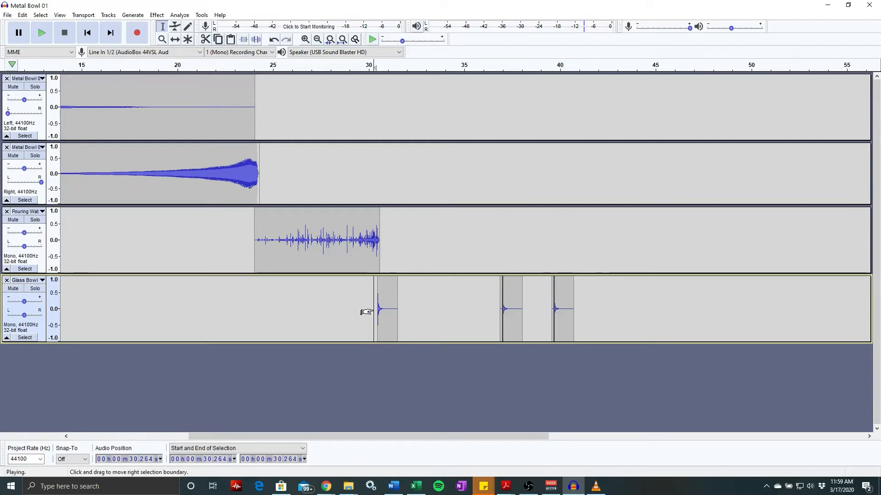
key(space)
click(495, 297)
key(space)
key(space)
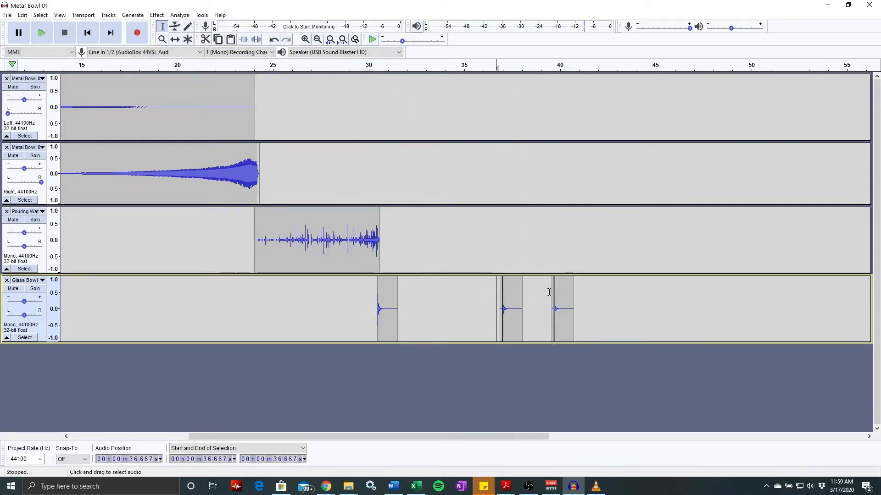
click(549, 295)
key(space)
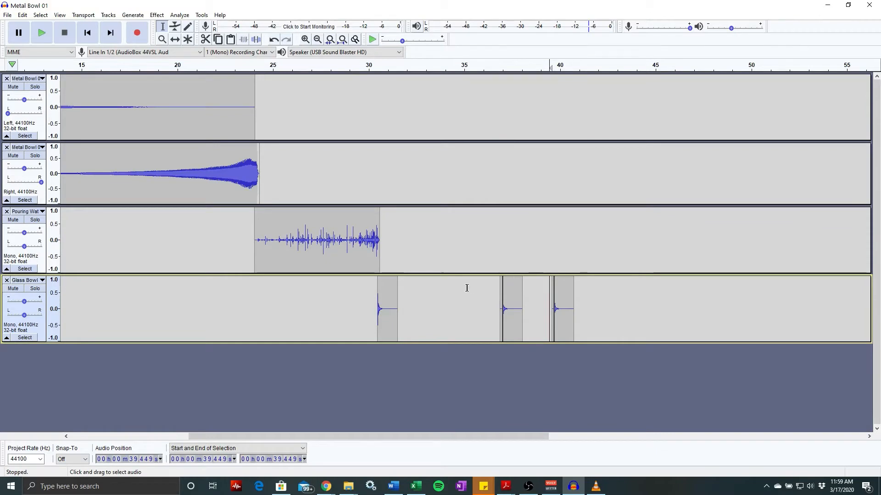
- Select the third Glass Bowl clip at about 40 s and apply the Reverse effect to it
click(174, 39)
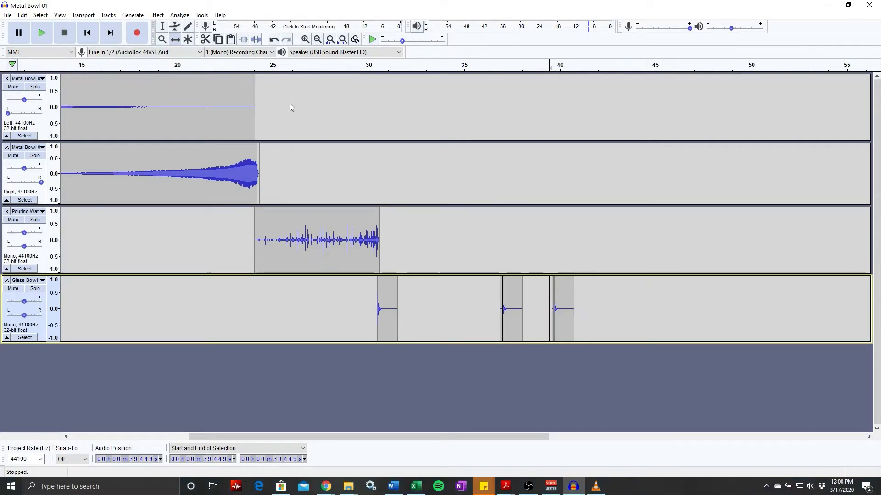
key(F2)
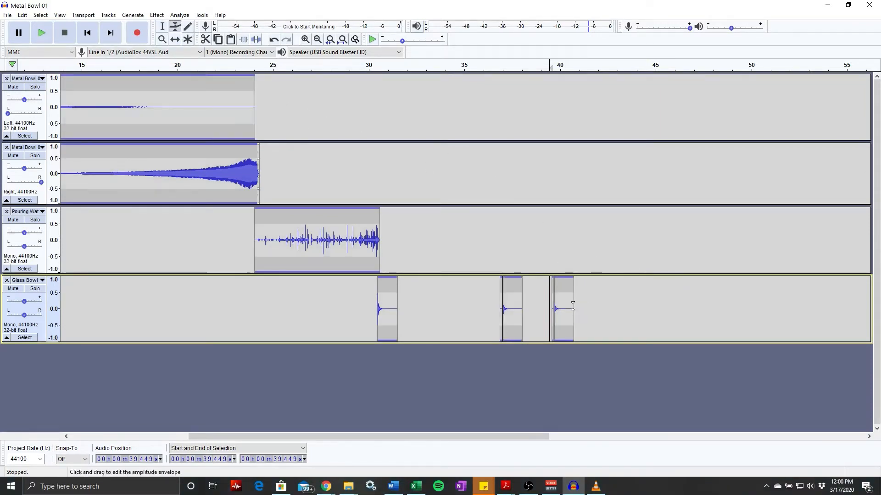
key(F1)
click(574, 306)
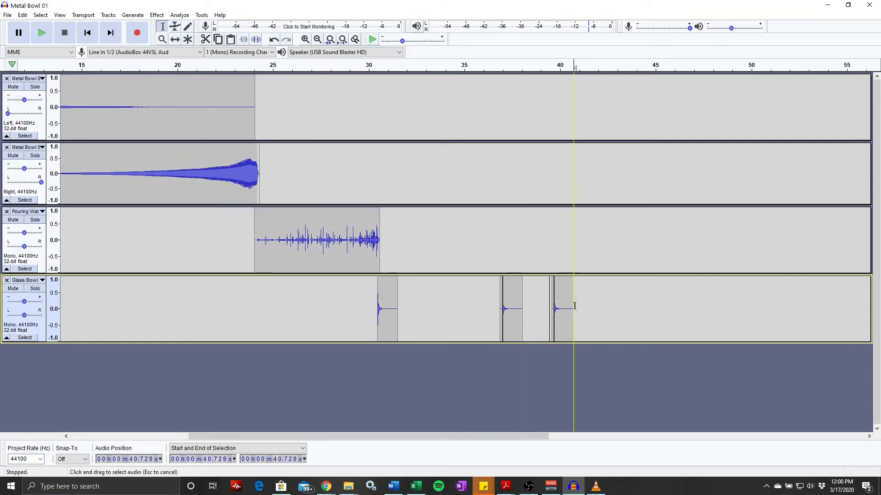
drag(574, 306, 554, 306)
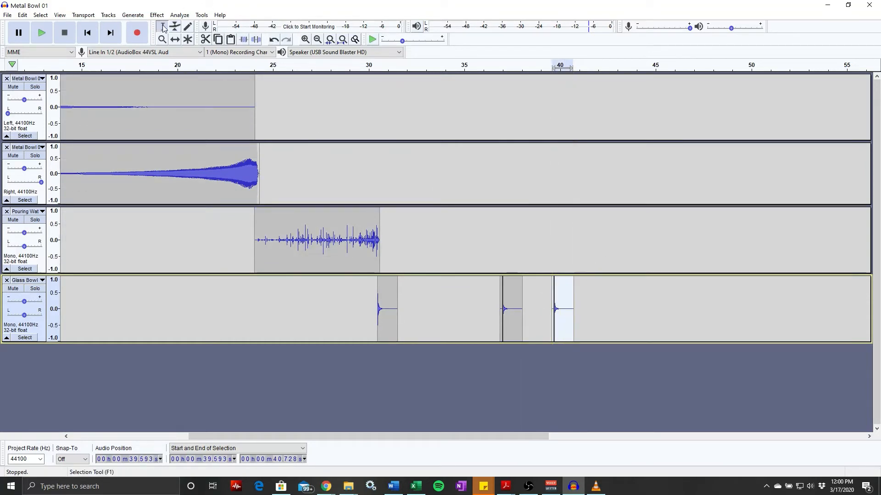
click(179, 15)
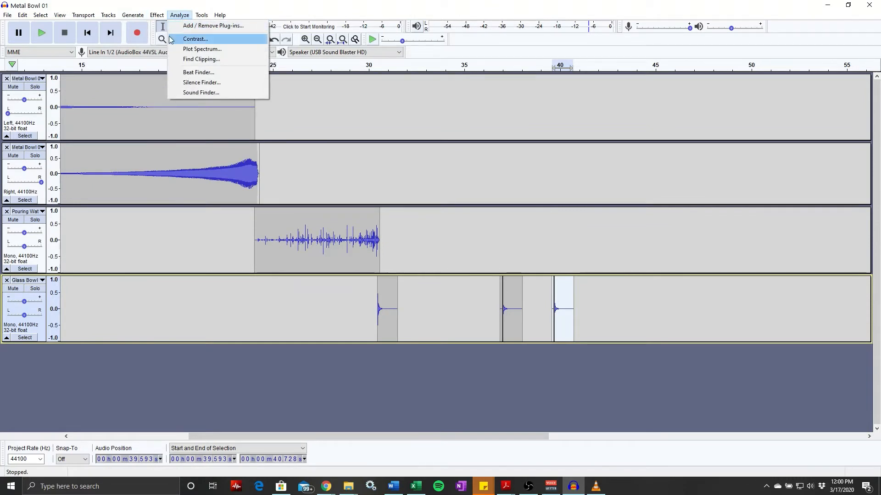
mouse_move(157, 15)
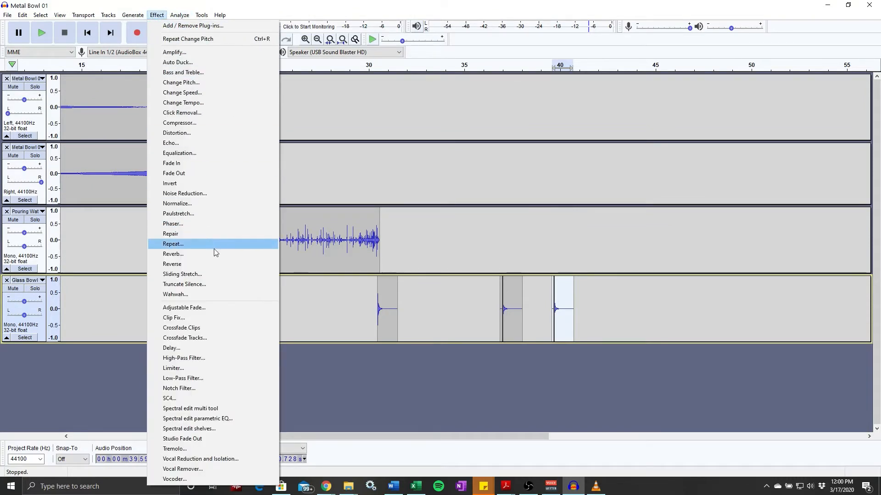
click(221, 264)
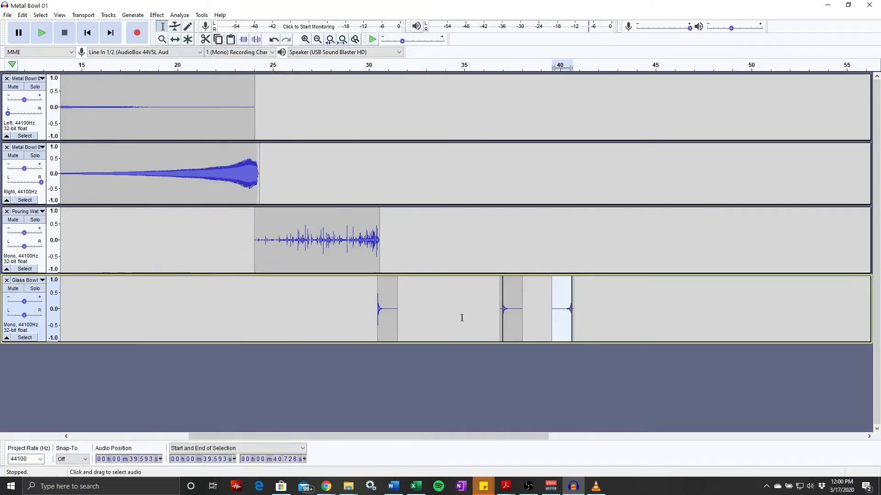
- Clear the selection and play the composition from the 30 s mark
click(637, 311)
click(174, 40)
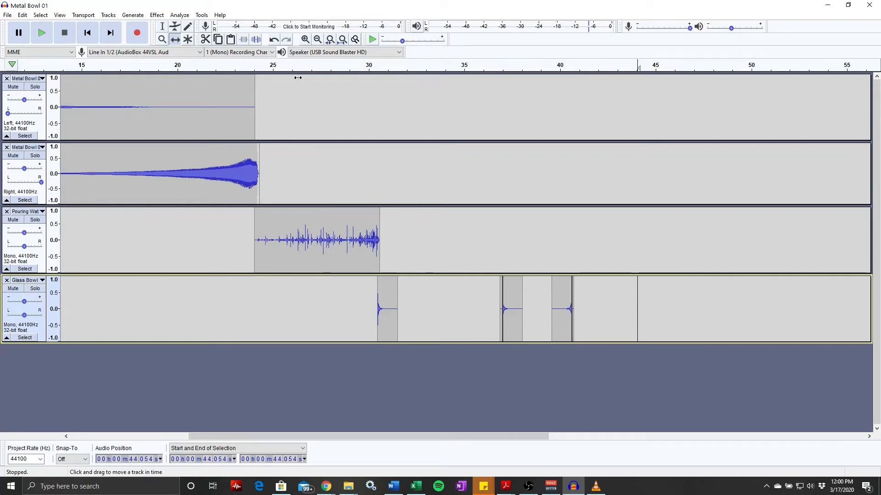
click(369, 68)
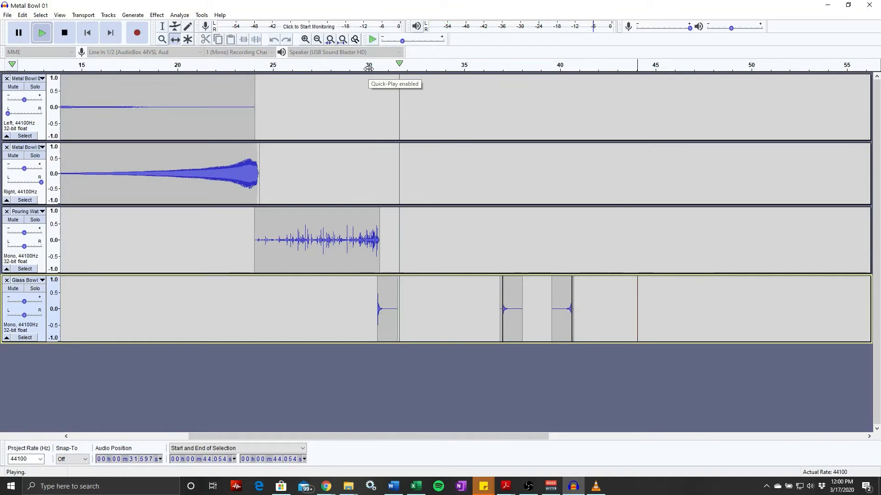
- Try shifting the second Glass Bowl clip to just after the first, play the transition from just before 30 s, and undo the shift
key(space)
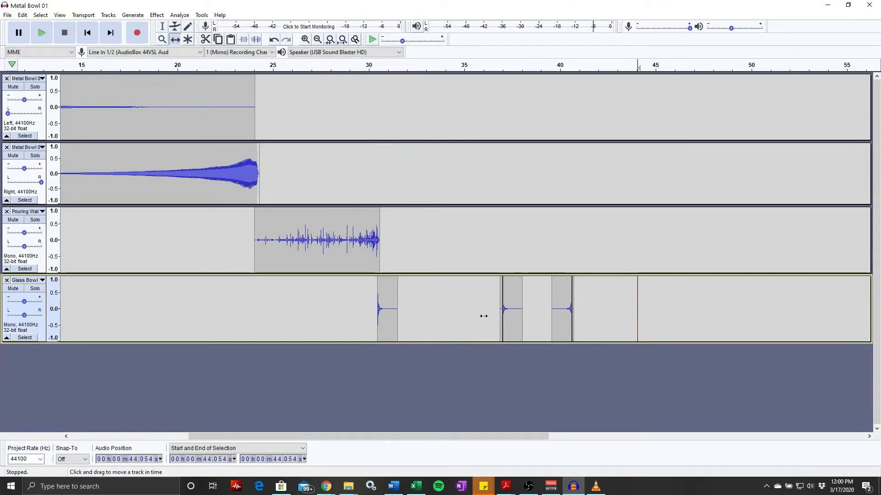
drag(515, 283, 409, 282)
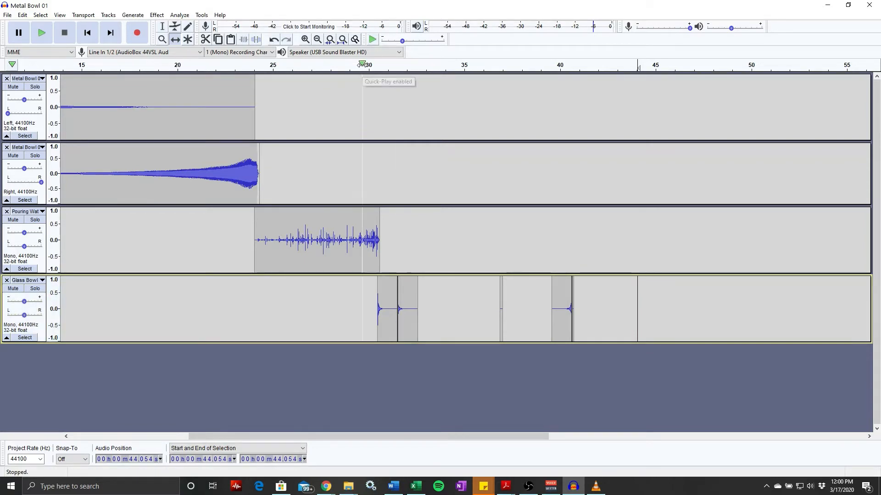
click(361, 65)
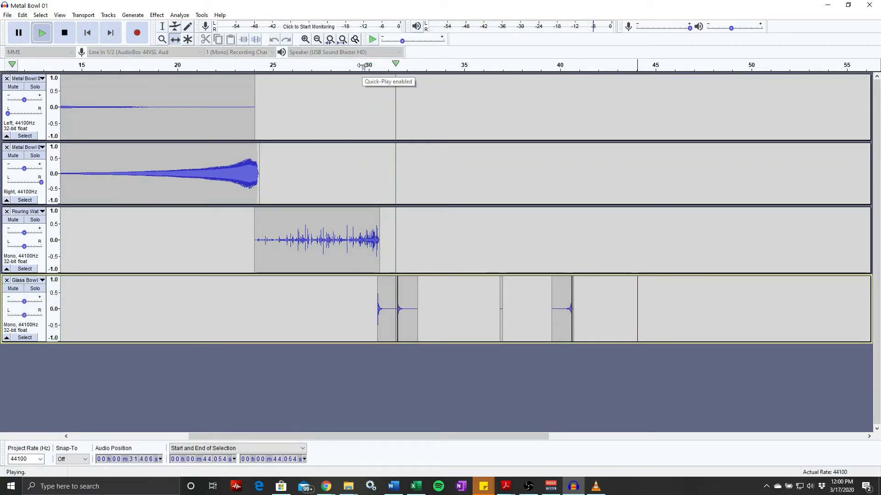
key(space)
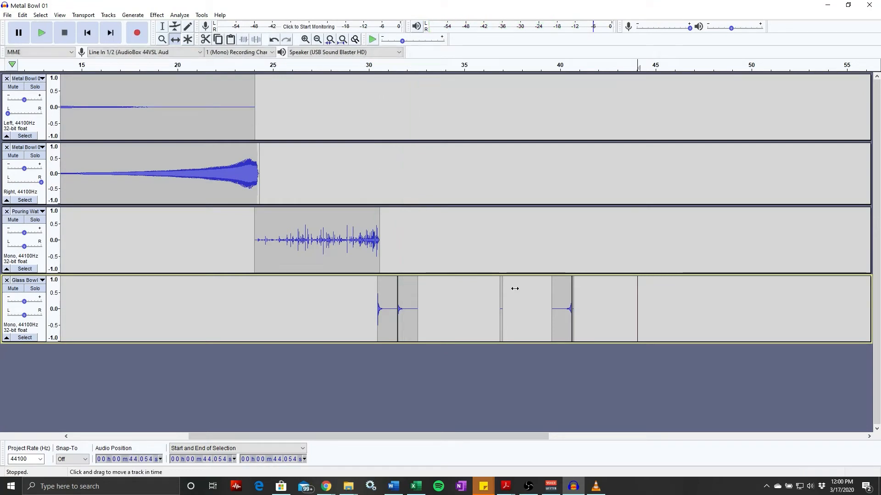
key(ctrl+z)
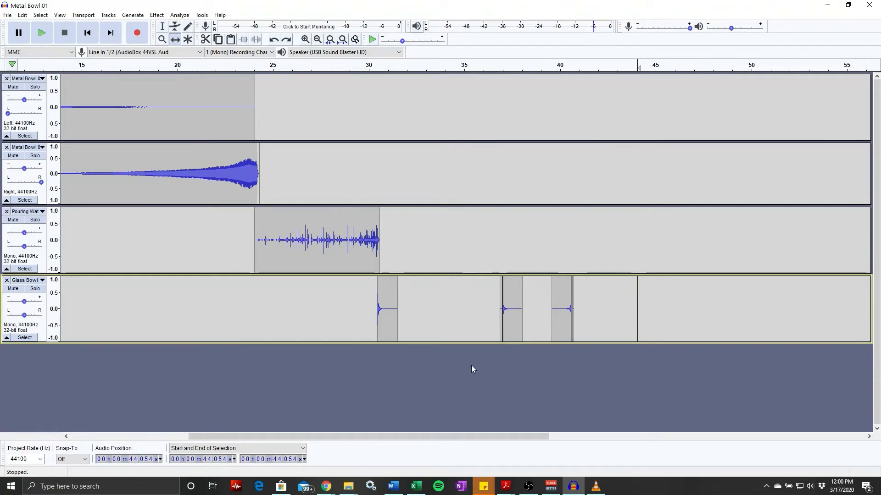
- Merge the two parts of the split second Glass Bowl clip at about 37 s and select the whole clip
click(503, 317)
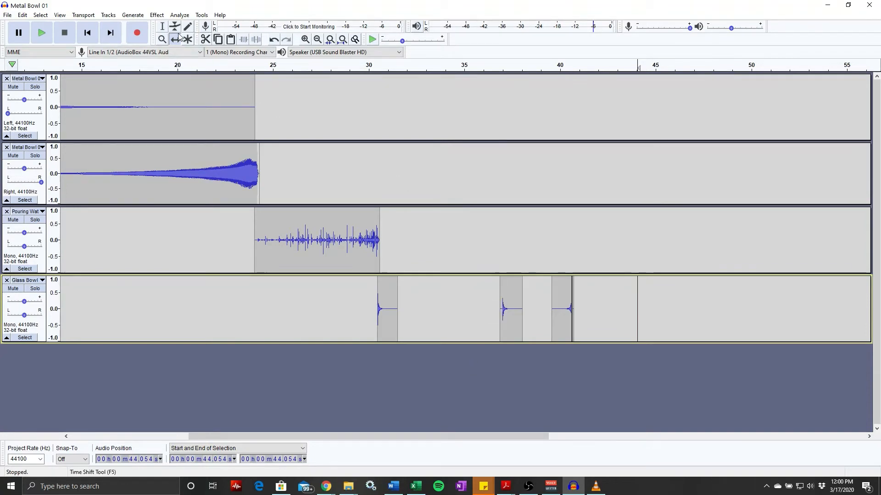
click(164, 31)
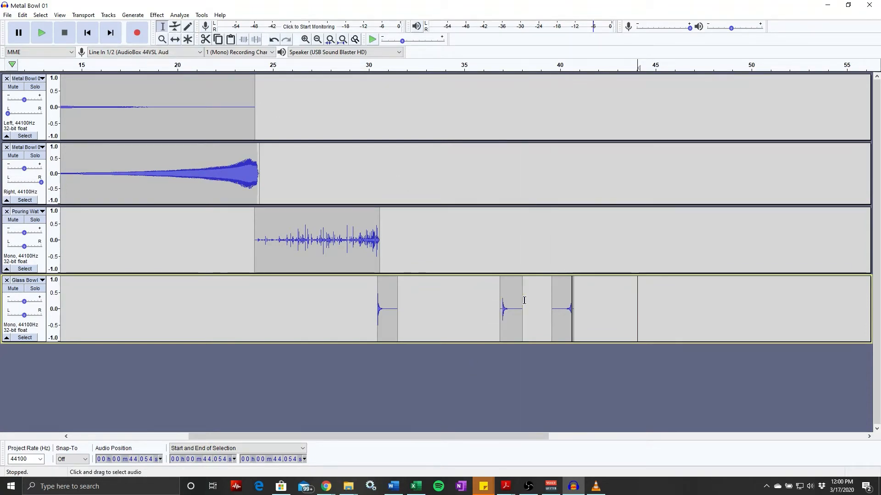
drag(521, 298, 499, 297)
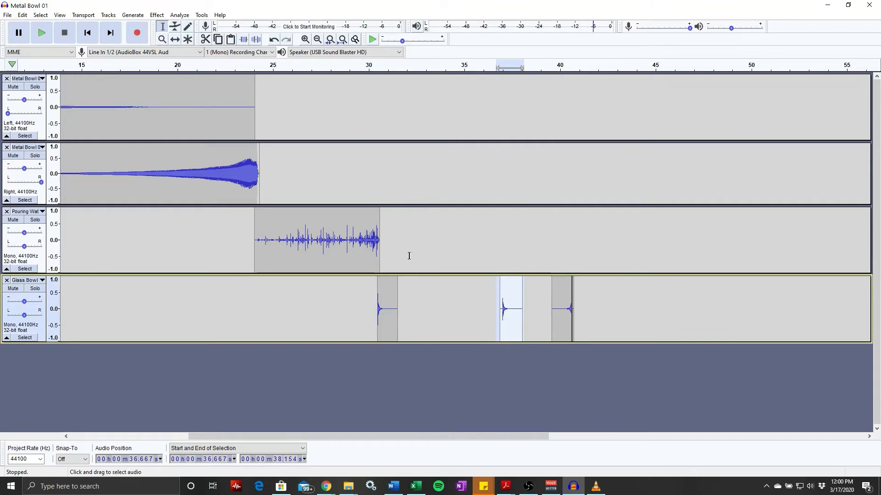
- Try shifting the selected second Glass Bowl clip to just after the first one, and undo the shift
click(175, 39)
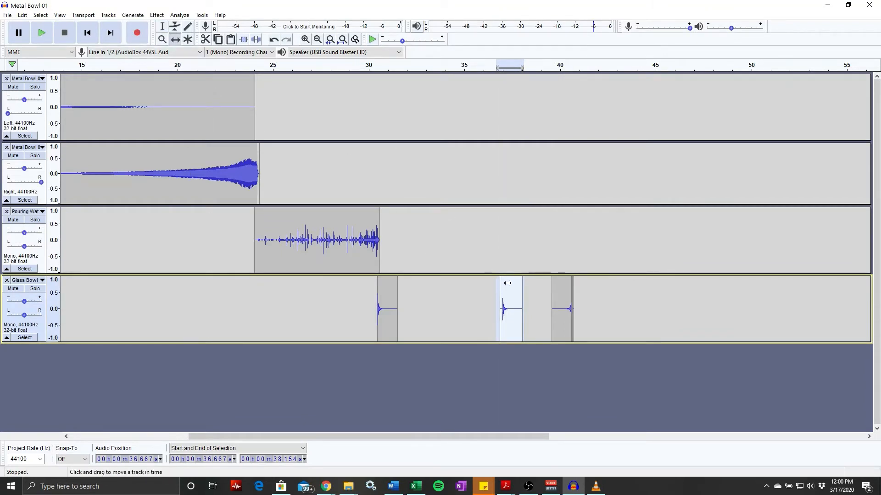
drag(507, 283, 402, 287)
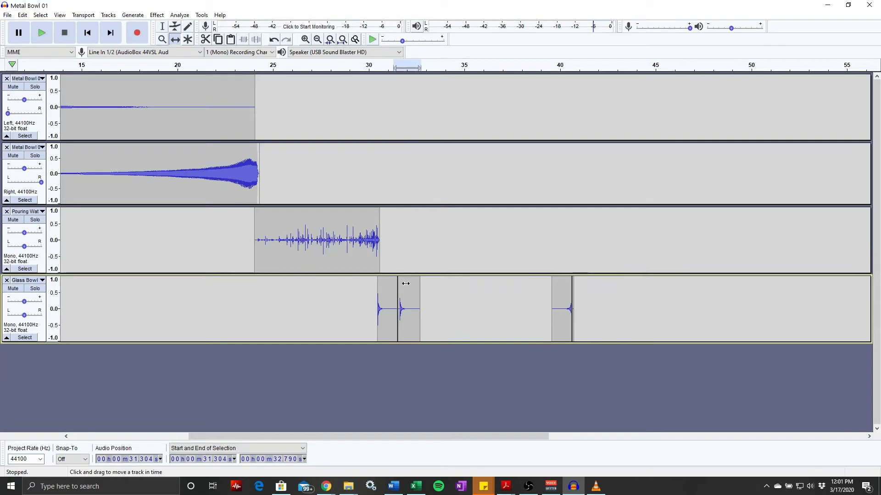
key(ctrl+z)
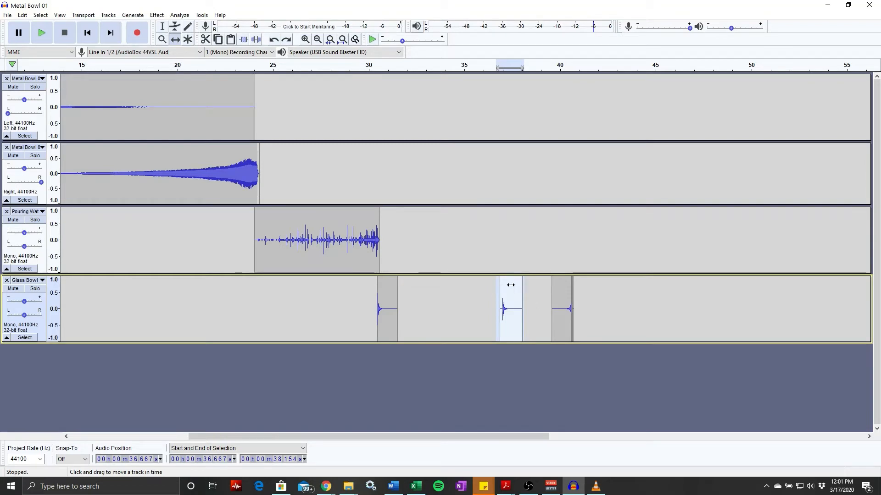
- Shift the second Glass Bowl clip earlier to start at about 34.5 s and clear the selection
drag(510, 285, 395, 387)
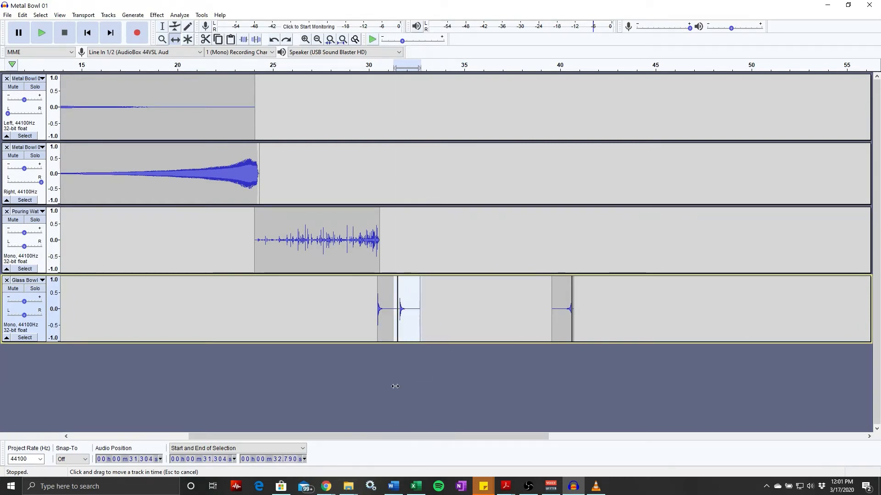
drag(402, 347, 478, 303)
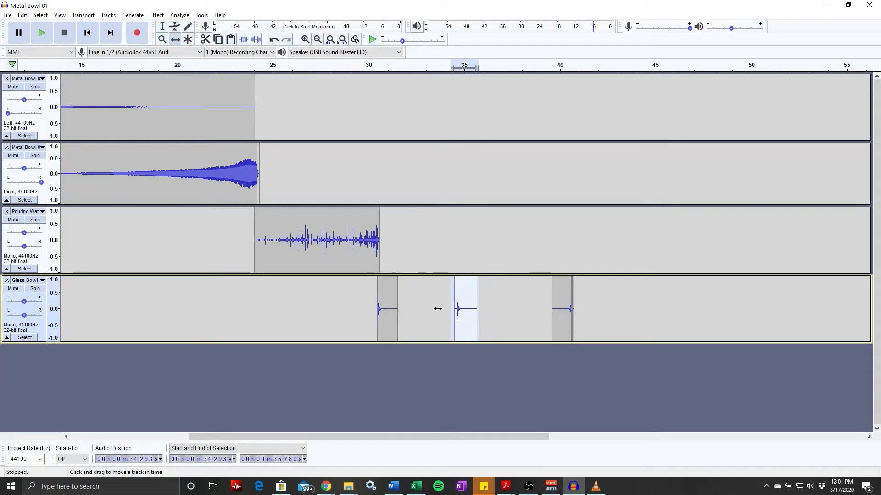
click(54, 369)
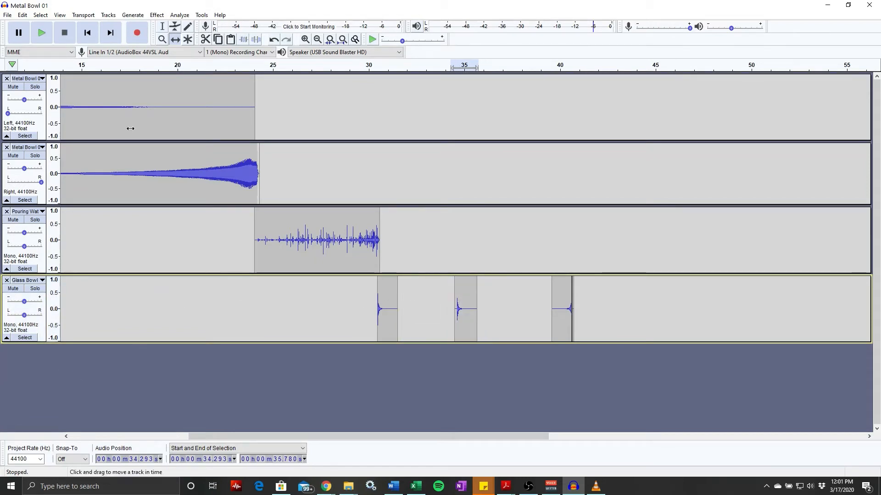
- Add a new mono track below the Glass Bowl track
click(110, 16)
mouse_move(120, 27)
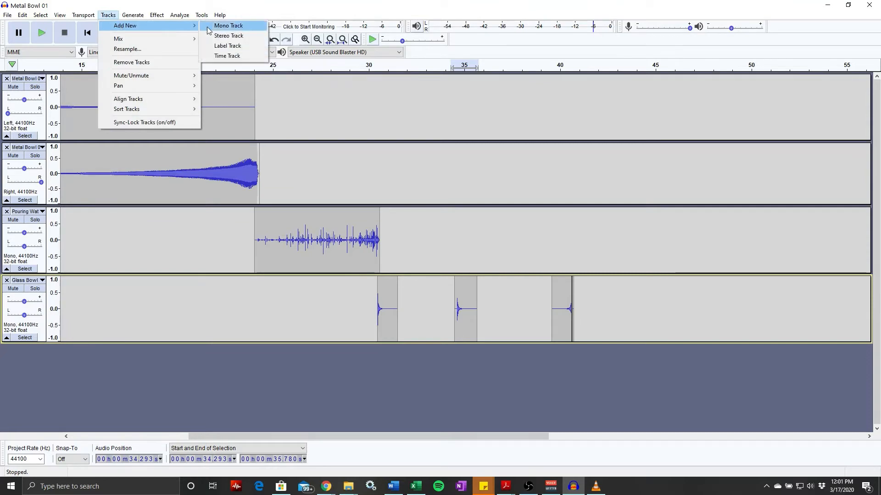
click(228, 26)
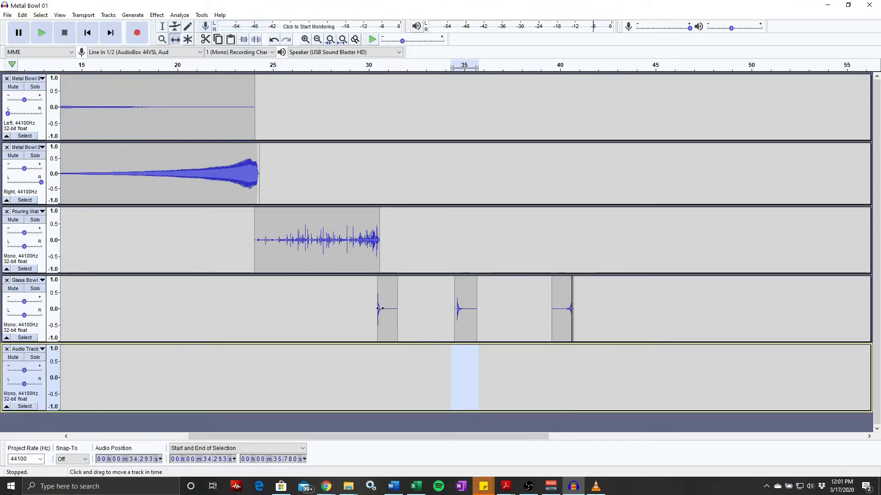
- Select the second Glass Bowl clip and move it onto the new empty track, starting at about 31 s
click(468, 288)
key(F1)
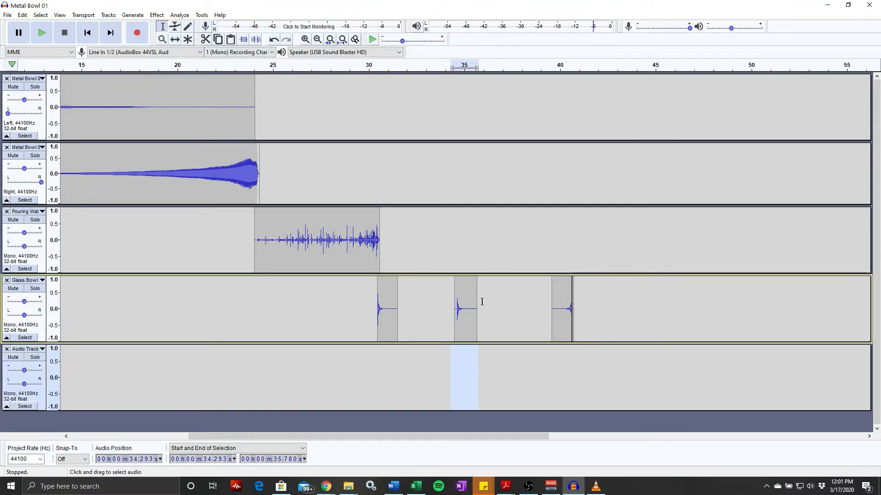
drag(482, 302, 445, 304)
click(179, 28)
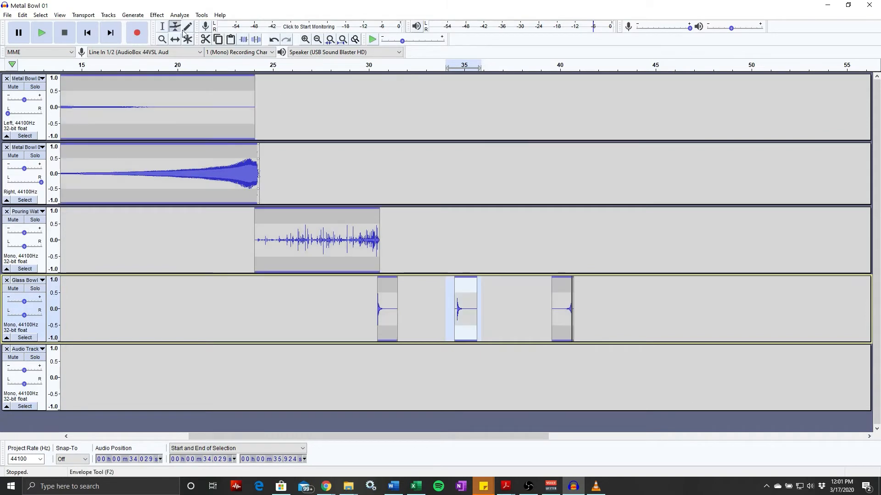
click(173, 40)
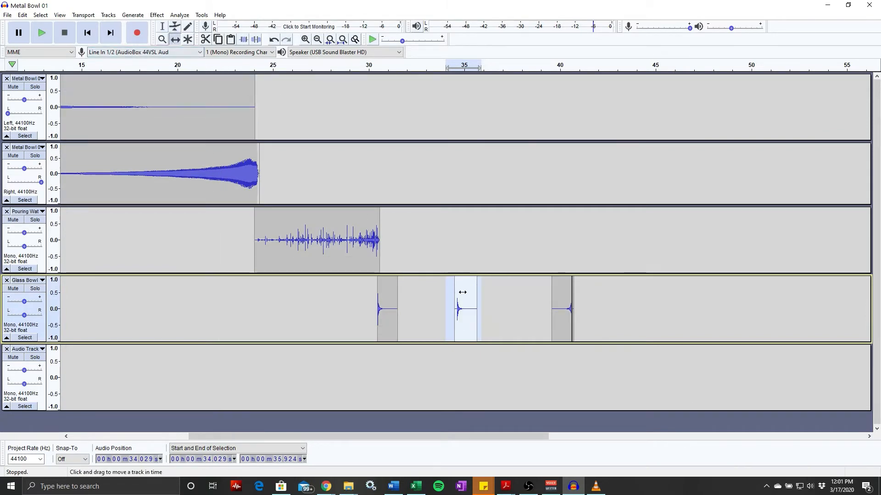
drag(463, 285, 397, 370)
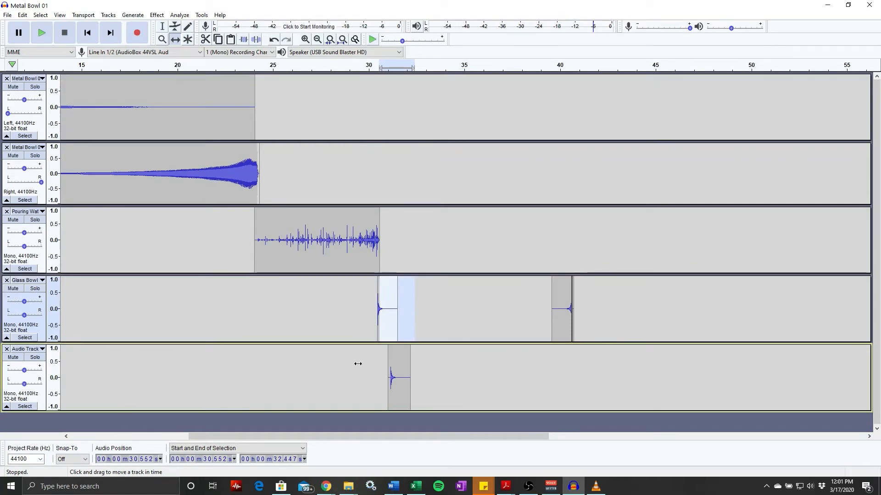
- Select the reversed Glass Bowl clip at about 40 s and shift it to about 31.6 s, just after the first clip
click(334, 64)
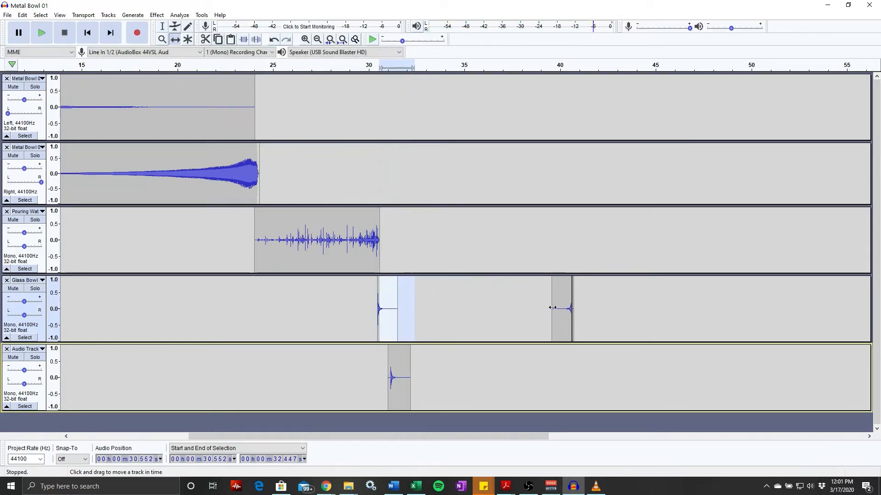
click(467, 317)
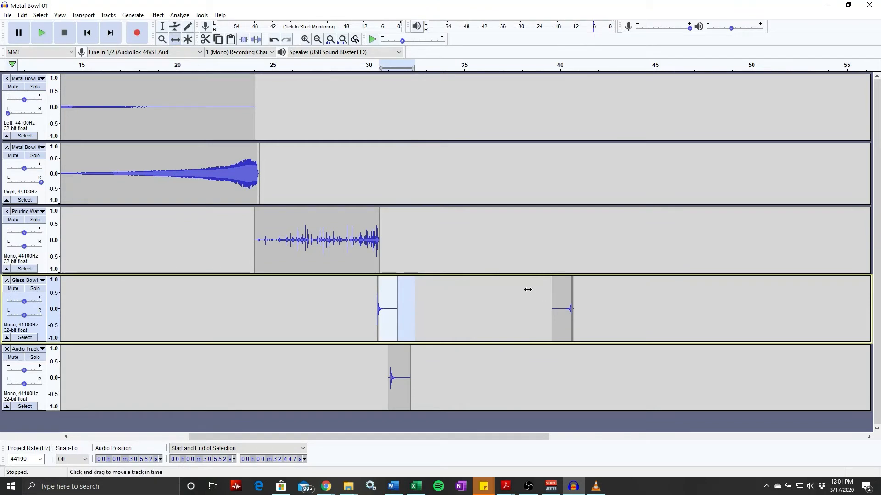
key(F1)
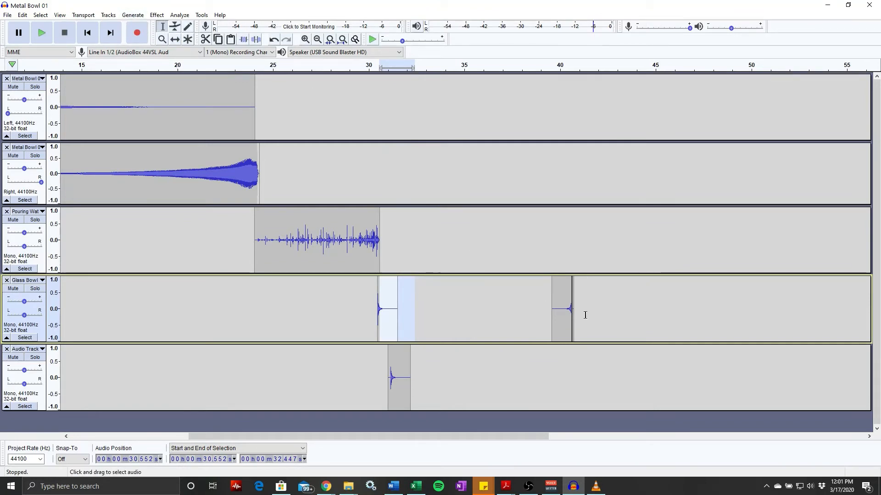
drag(578, 314, 539, 310)
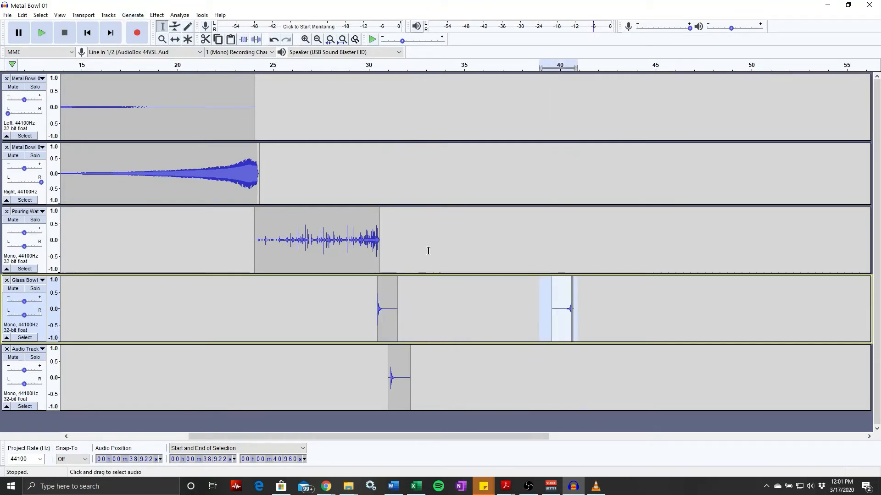
click(175, 39)
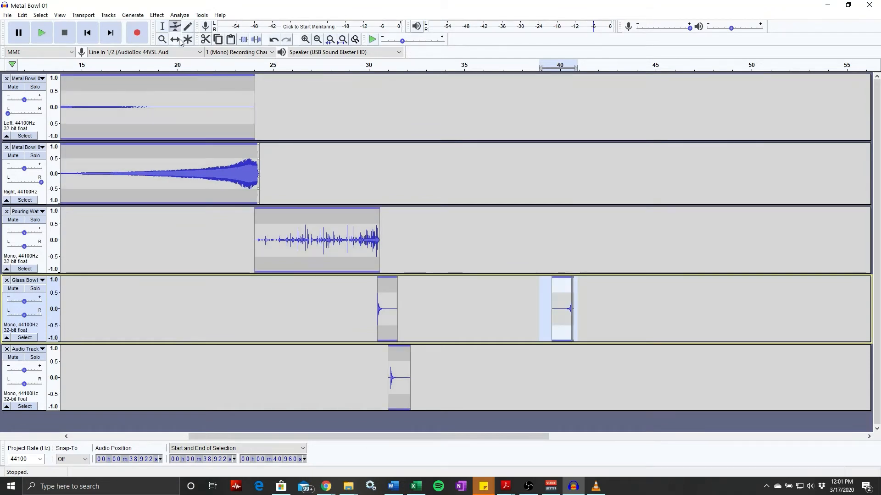
drag(563, 301, 414, 312)
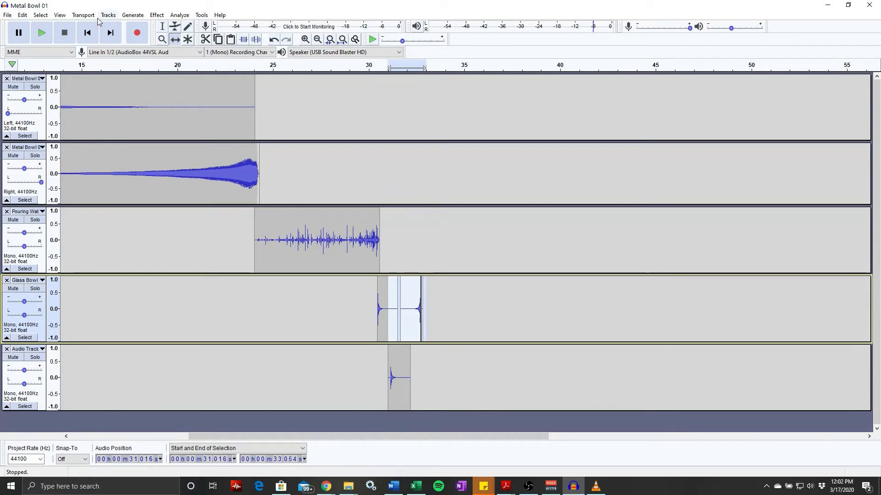
- Add another new mono track at the end of the track list for the reversed clip
click(109, 16)
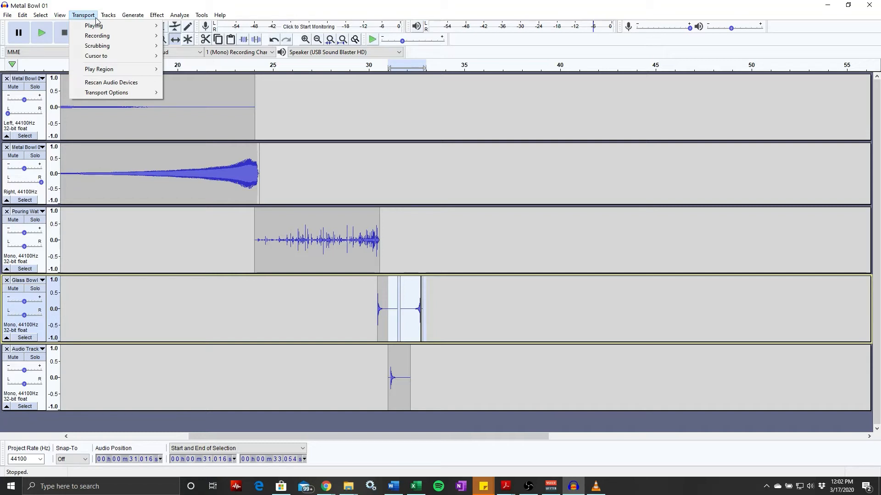
mouse_move(93, 27)
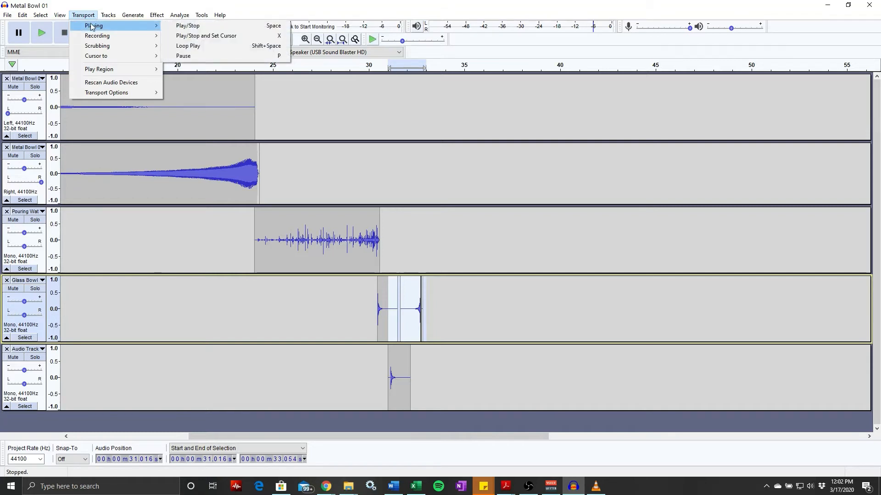
click(119, 15)
click(119, 16)
mouse_move(121, 27)
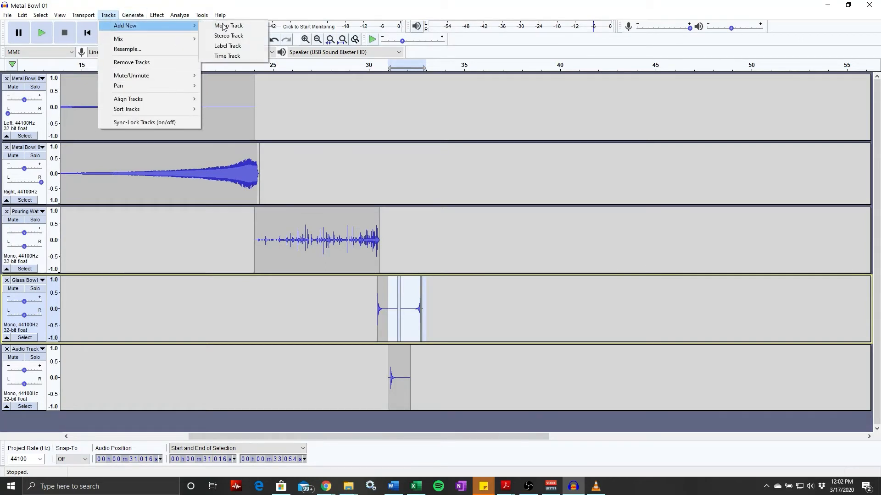
click(252, 26)
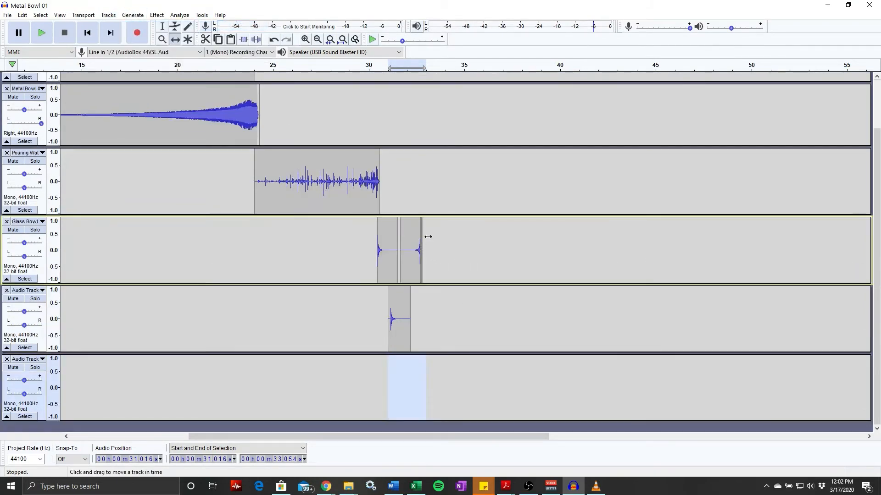
- Select the reversed Glass Bowl clip and move it onto the newest empty track, starting at about 30.8 s
key(F1)
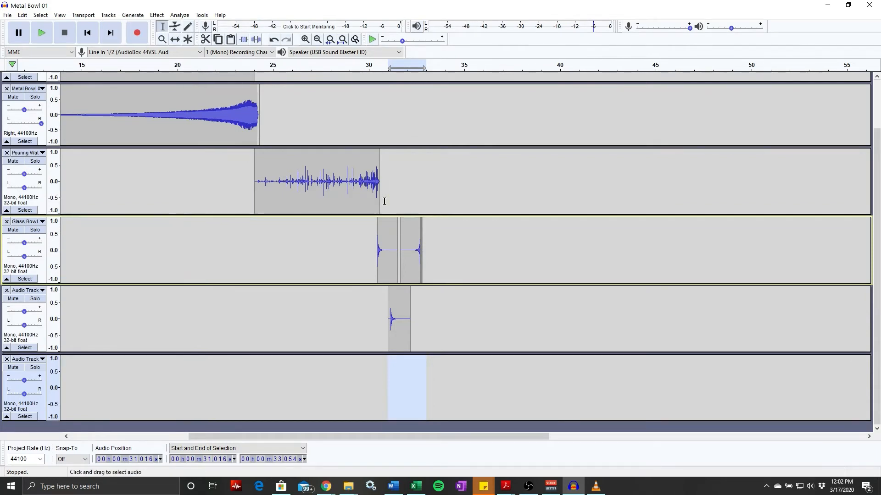
drag(428, 242, 398, 244)
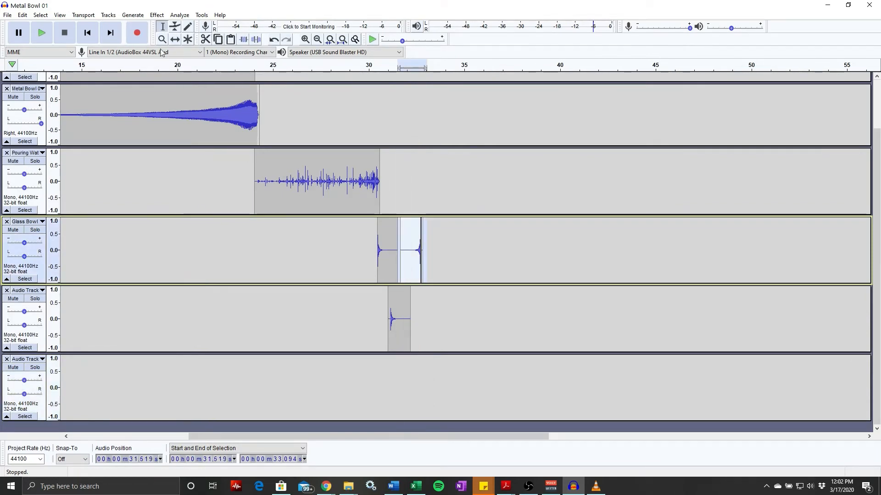
click(176, 40)
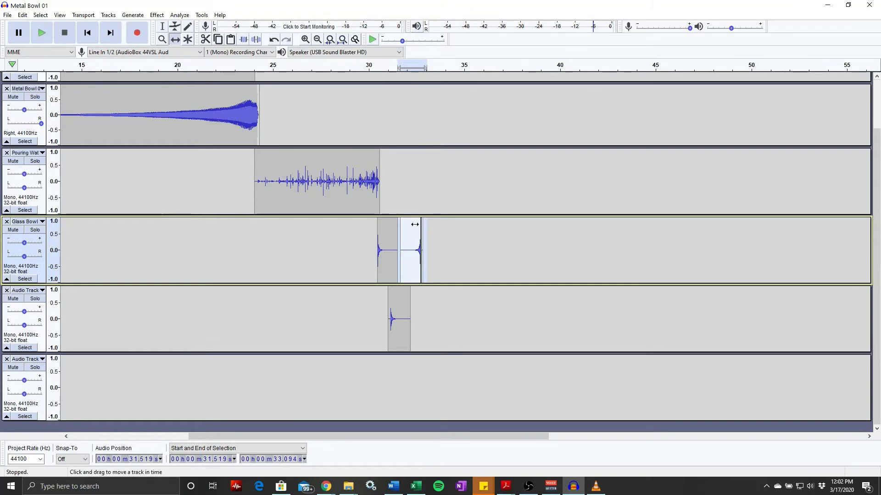
drag(418, 239, 400, 393)
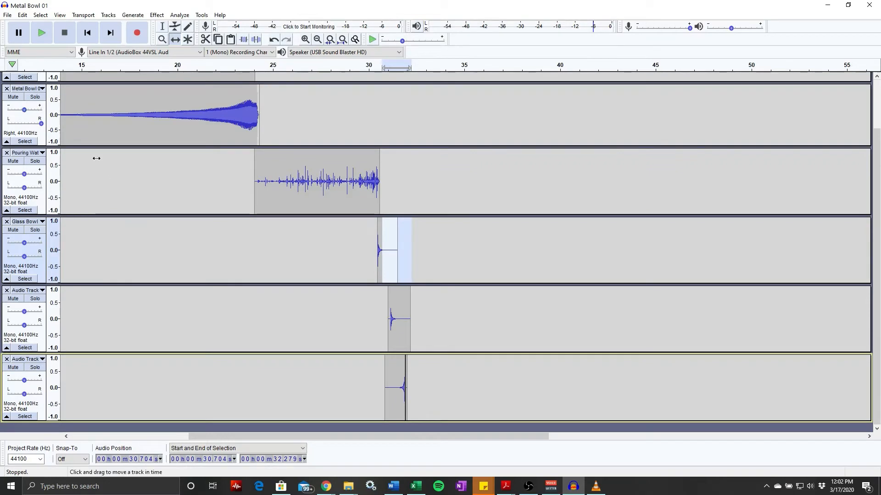
scroll(31, 132, up, 2)
scroll(115, 175, down, 2)
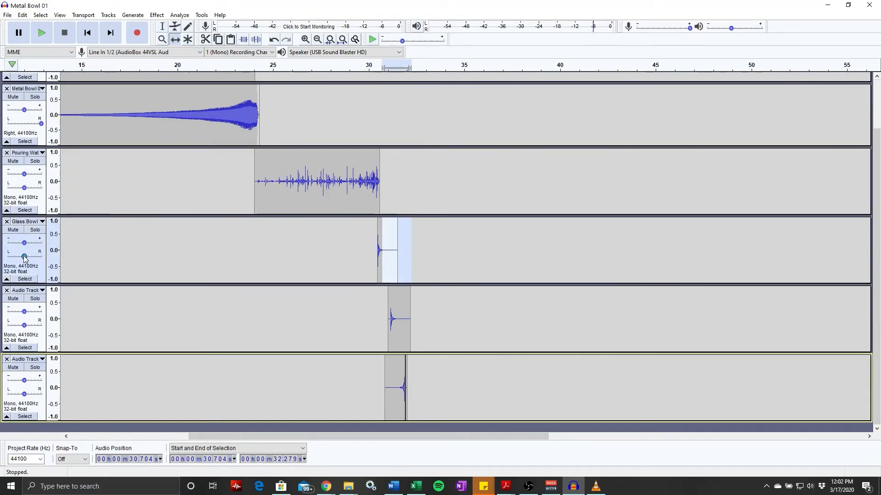
- Pan the Glass Bowl track fully right and the last audio track fully left, and play back from about 28.7 s
drag(24, 256, 41, 257)
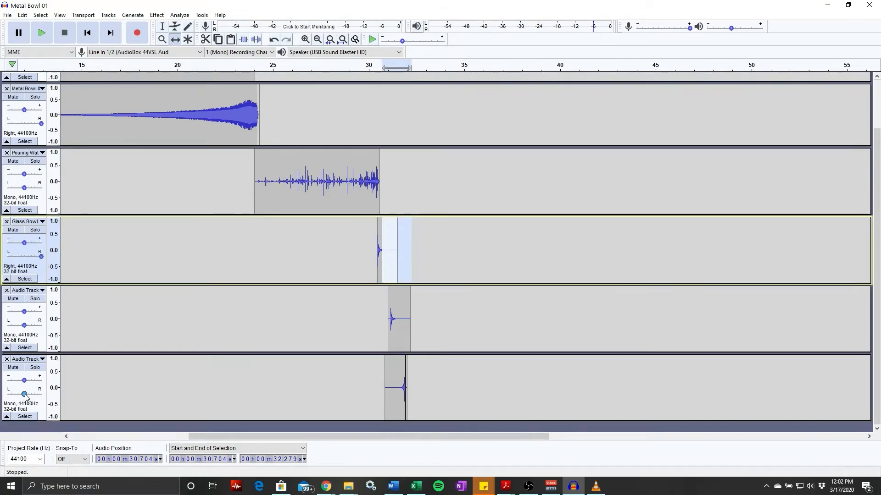
drag(24, 395, 3, 398)
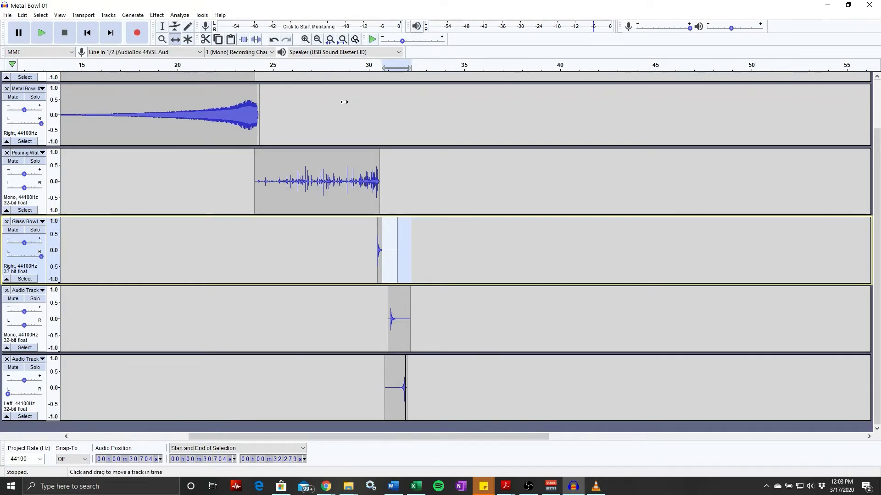
click(344, 65)
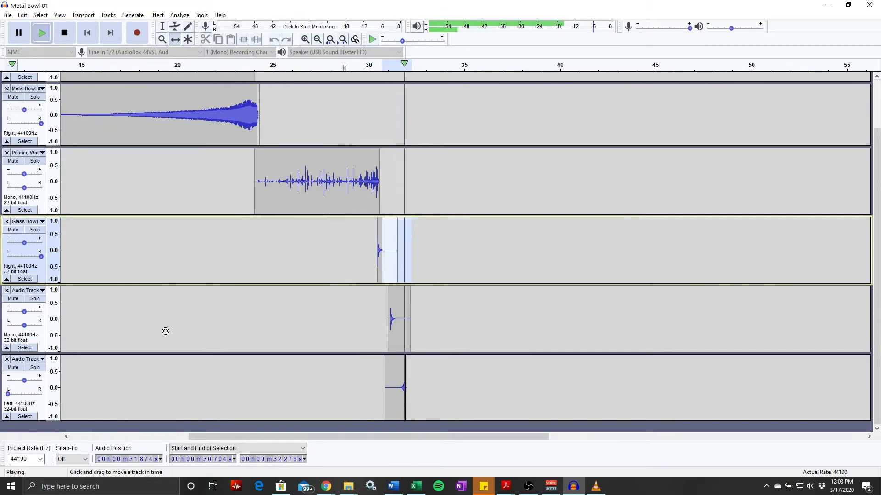
key(space)
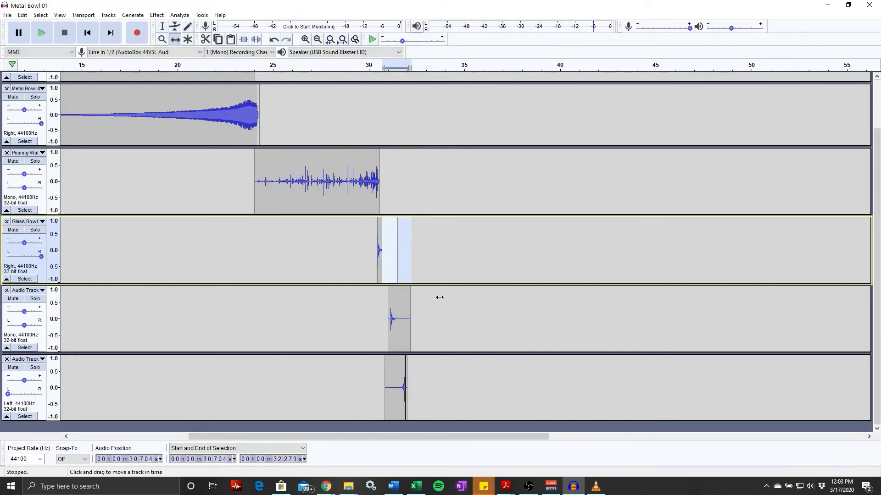
scroll(324, 130, up, 1)
scroll(326, 138, down, 1)
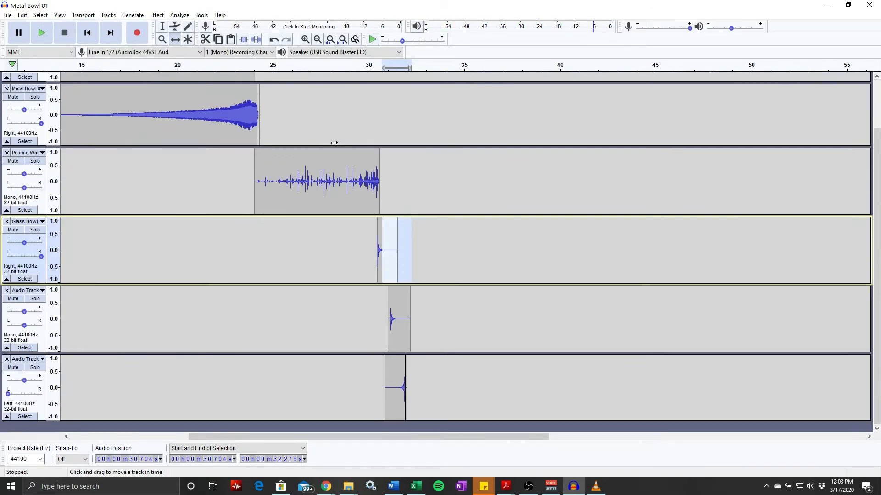
- Copy the whole Pouring Water clip and paste the copy on the same track at about 33.4 s
click(343, 174)
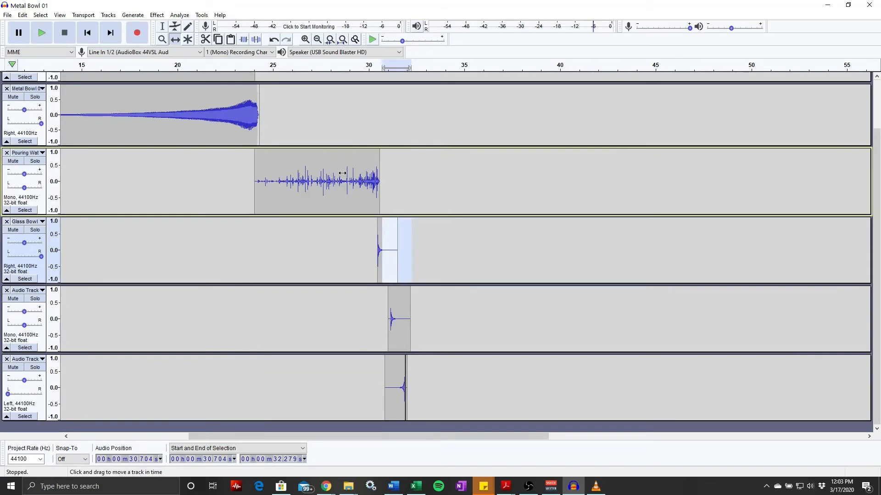
click(162, 27)
drag(379, 182, 258, 186)
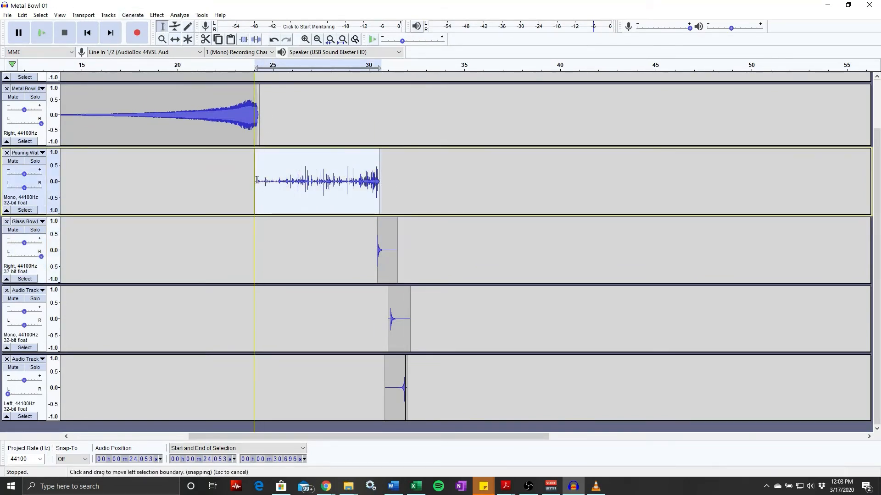
click(417, 177)
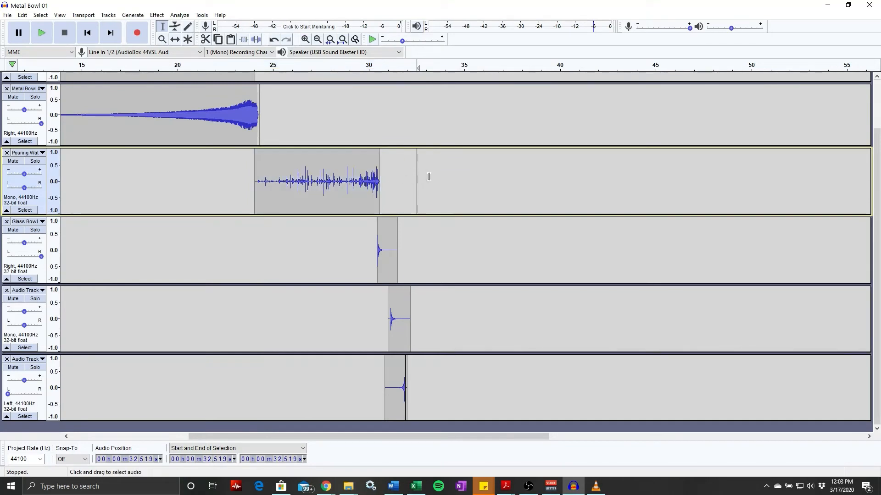
click(433, 177)
click(465, 175)
click(438, 173)
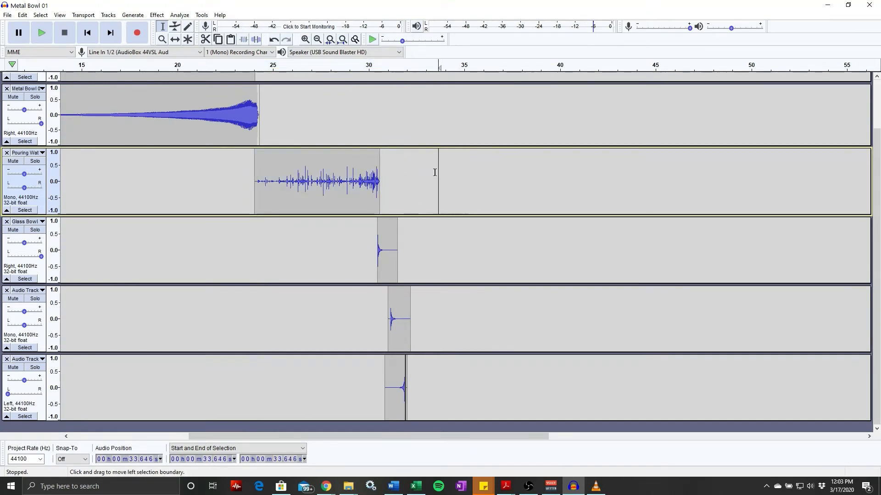
click(433, 183)
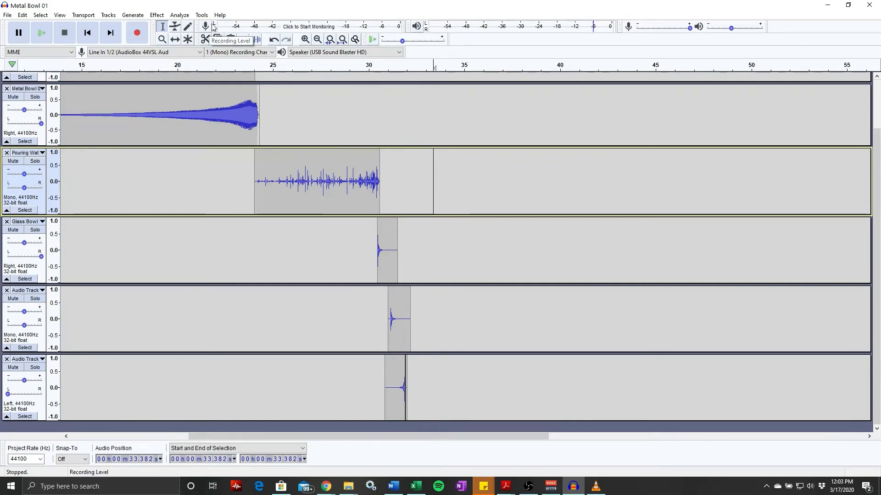
key(ctrl+v)
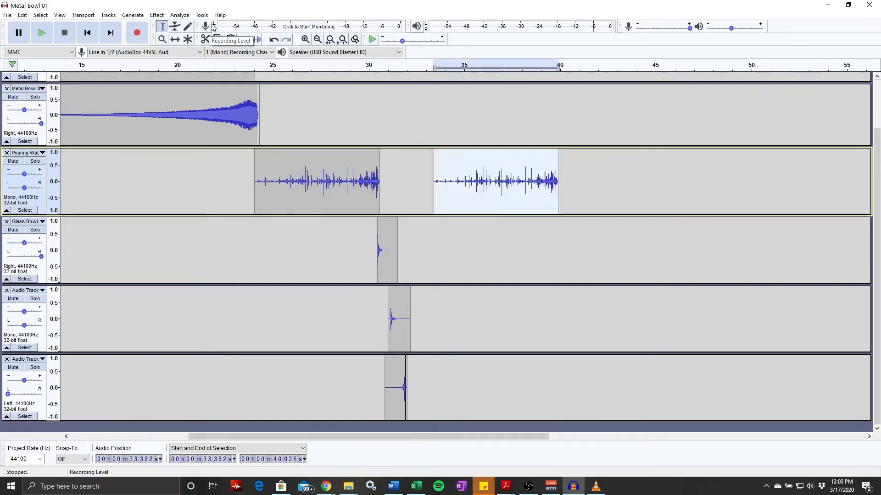
- Reverse the pasted Pouring Water clip and play it back from about 33.4 s
click(157, 15)
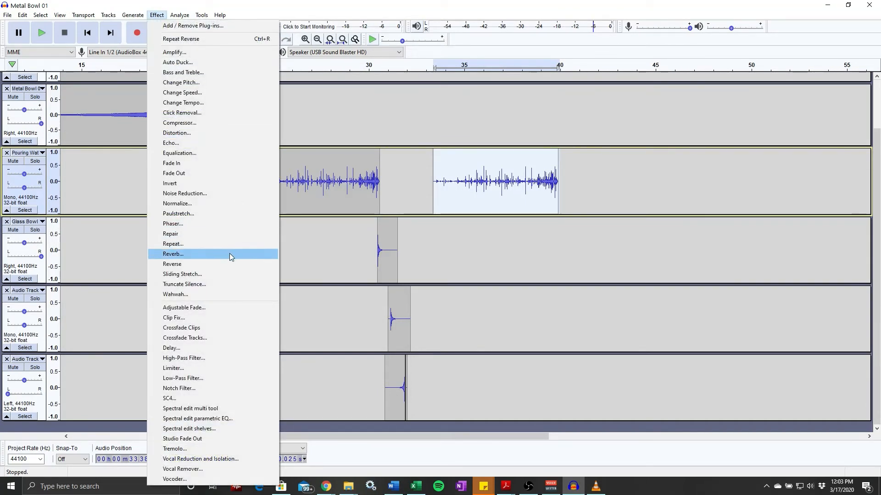
click(227, 265)
click(433, 131)
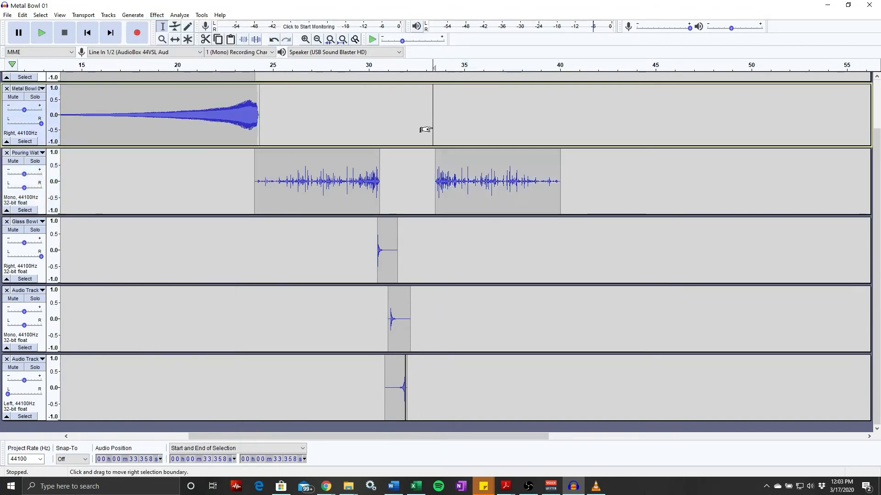
key(space)
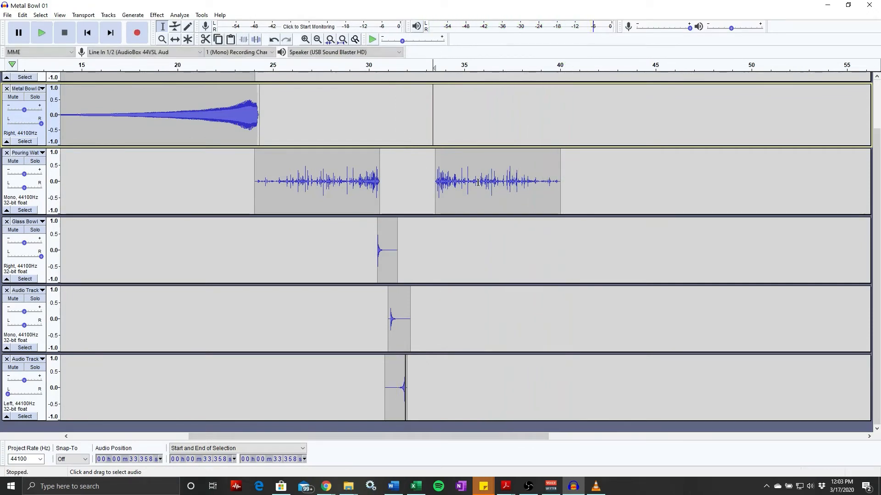
- Select the reversed Pouring Water clip, open the Reverb effect for it and preview the current settings
drag(560, 183, 438, 180)
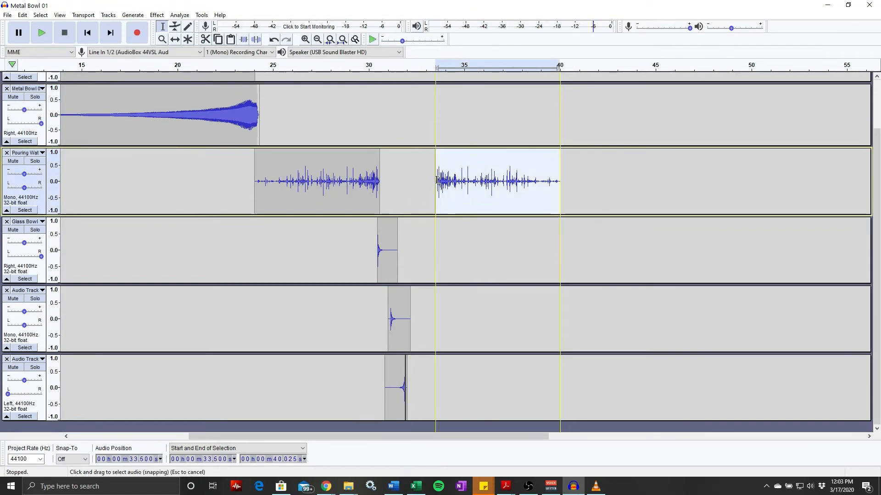
click(133, 16)
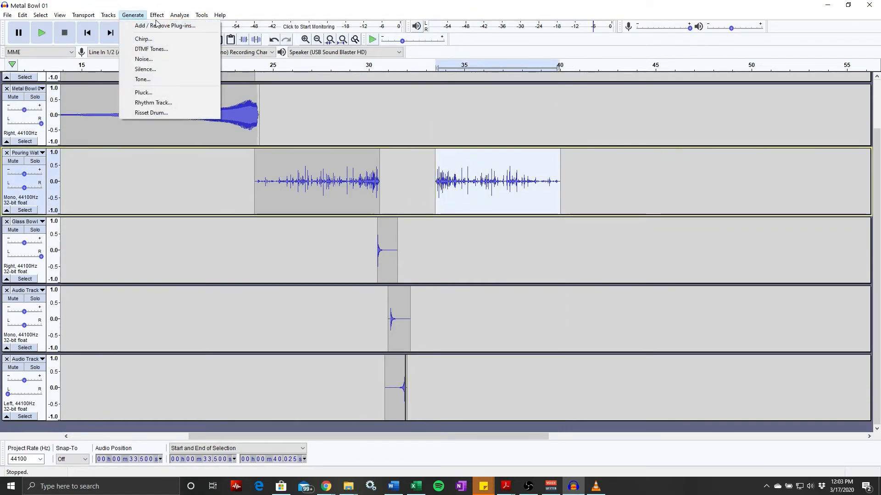
mouse_move(156, 15)
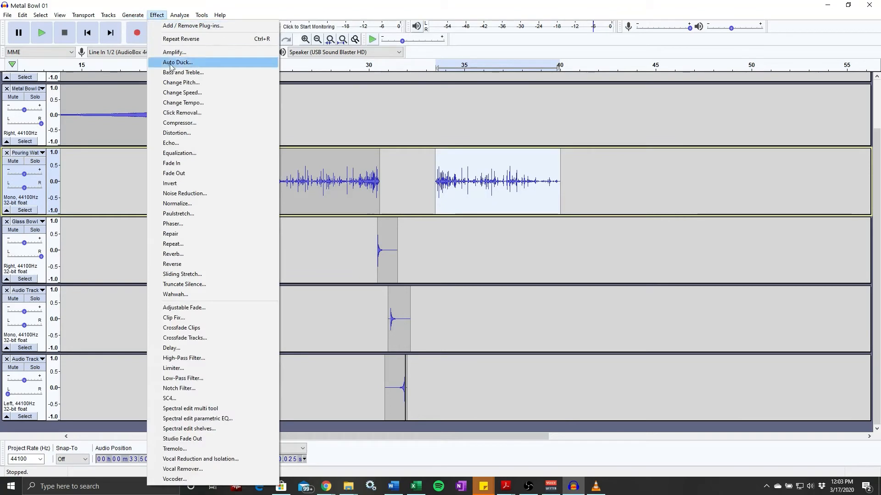
click(192, 254)
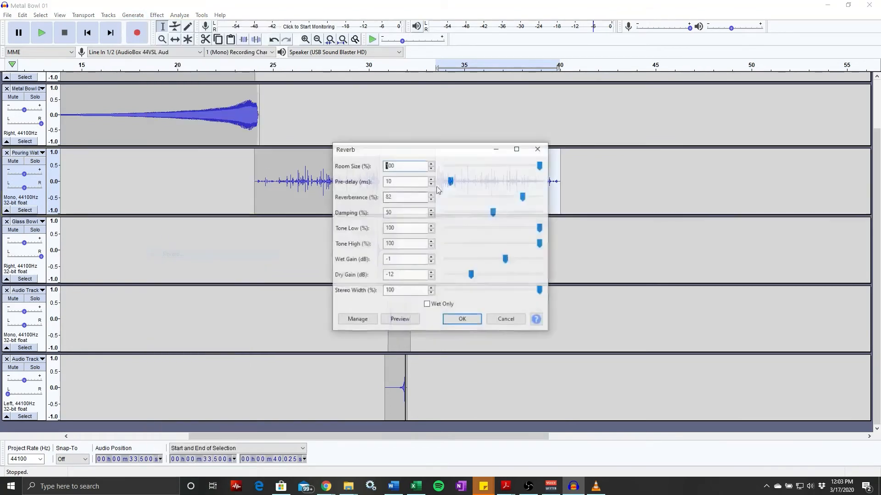
click(401, 318)
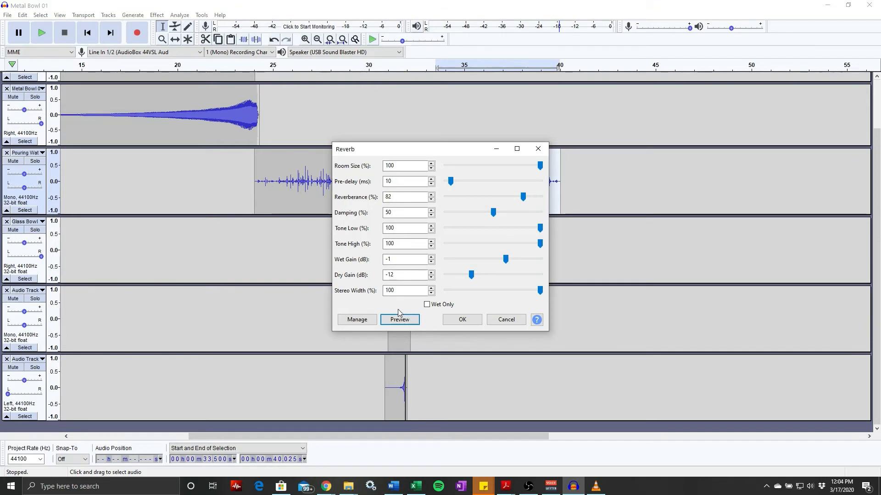
- Try the Wet Only option of the reverb with a preview and switch it off again
click(427, 304)
click(408, 321)
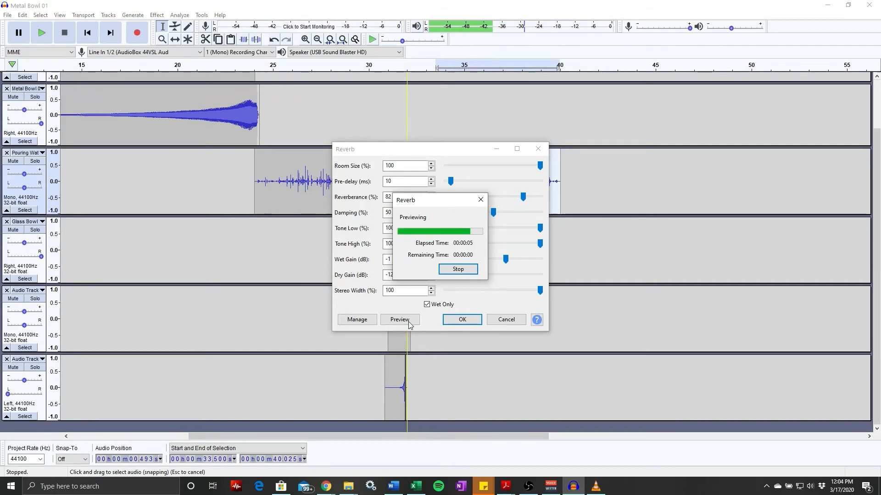
click(426, 305)
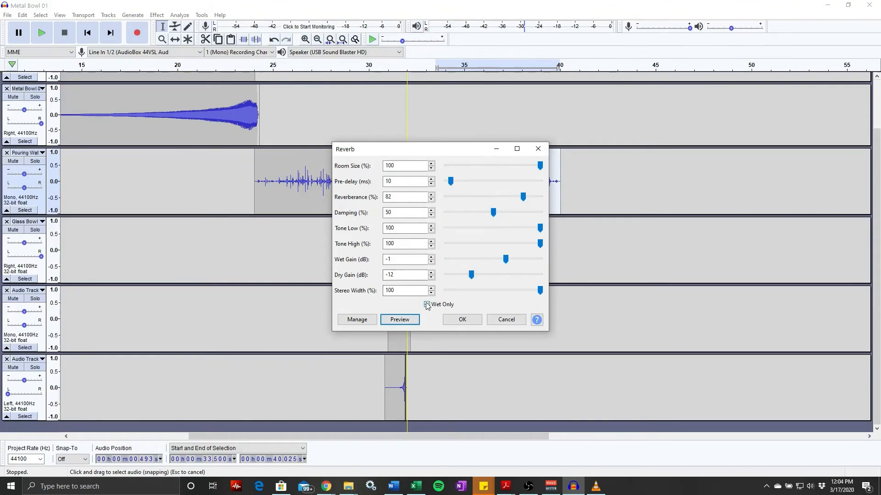
click(427, 305)
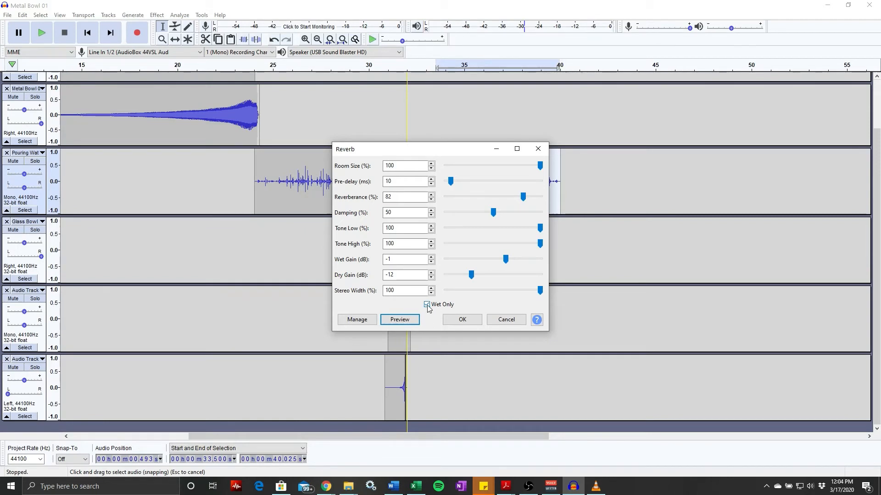
key(Tab)
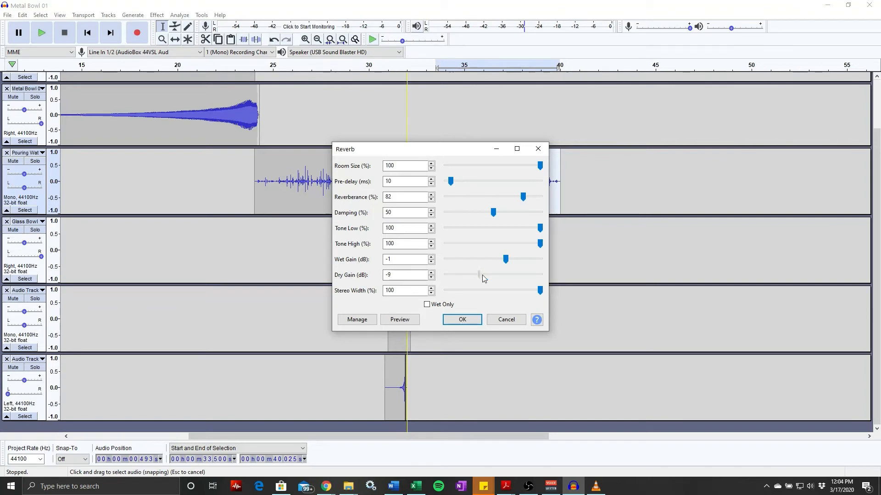
- Try Dry Gain values of 8, -10 and -5 dB for the reverb, previewing each one
click(399, 319)
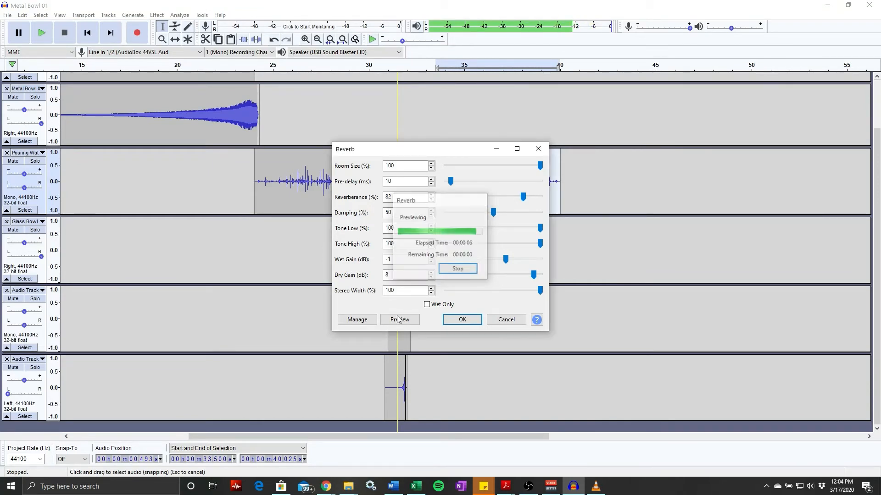
drag(534, 275, 481, 274)
click(400, 320)
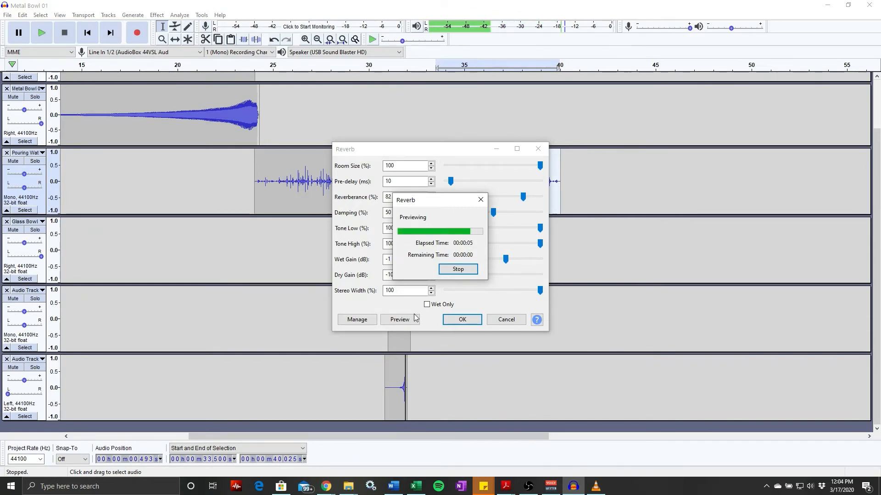
click(482, 275)
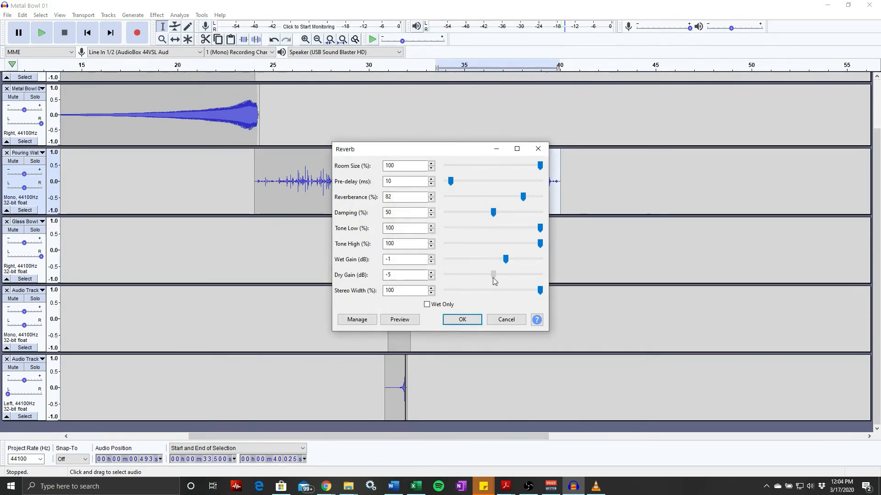
click(400, 320)
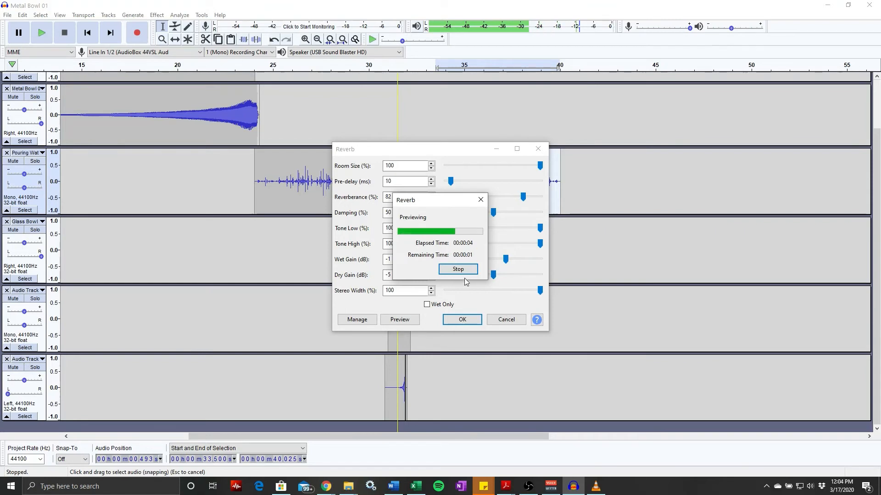
- Set the reverb's Dry Gain to 2 dB, apply the effect to the clip and play back from about 29 s
drag(505, 278, 513, 279)
click(395, 320)
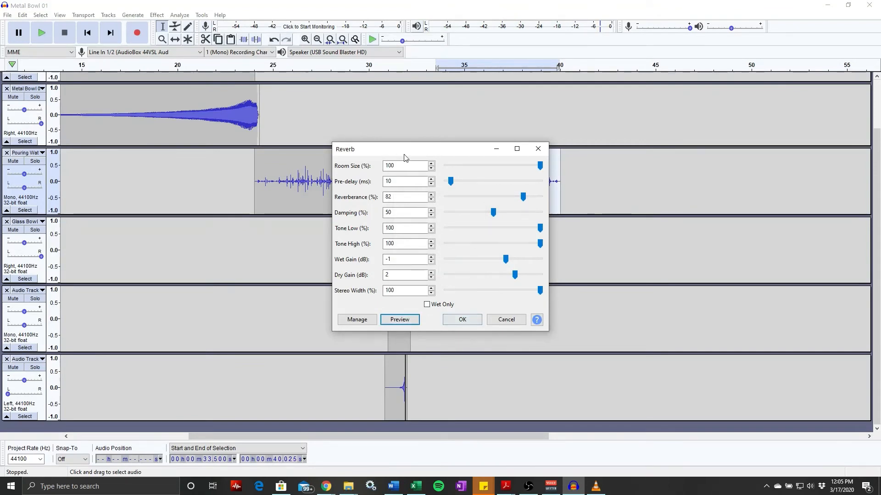
click(463, 320)
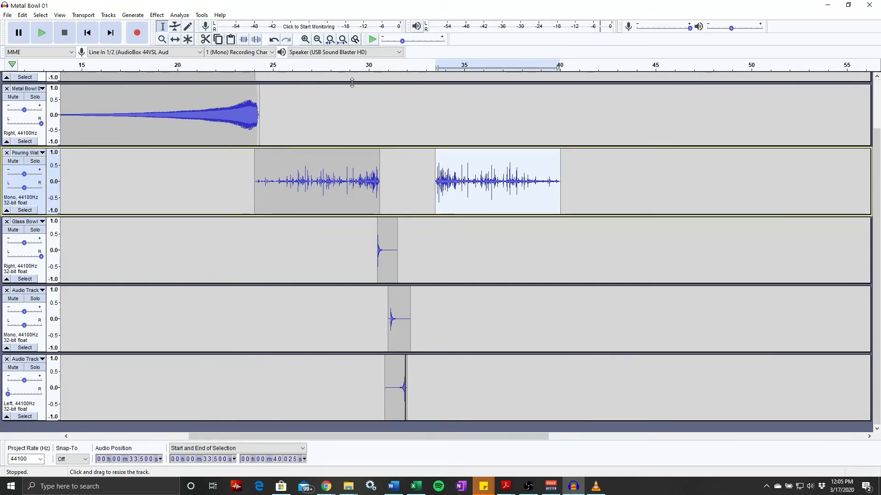
click(351, 66)
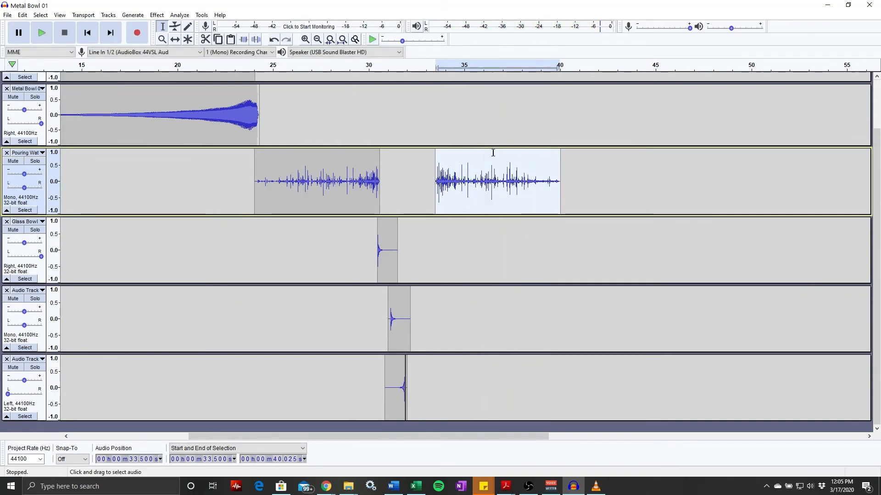
- Shift the reversed Pouring Water clip earlier to start at about 31.8 s and play back from about 28 s
click(175, 40)
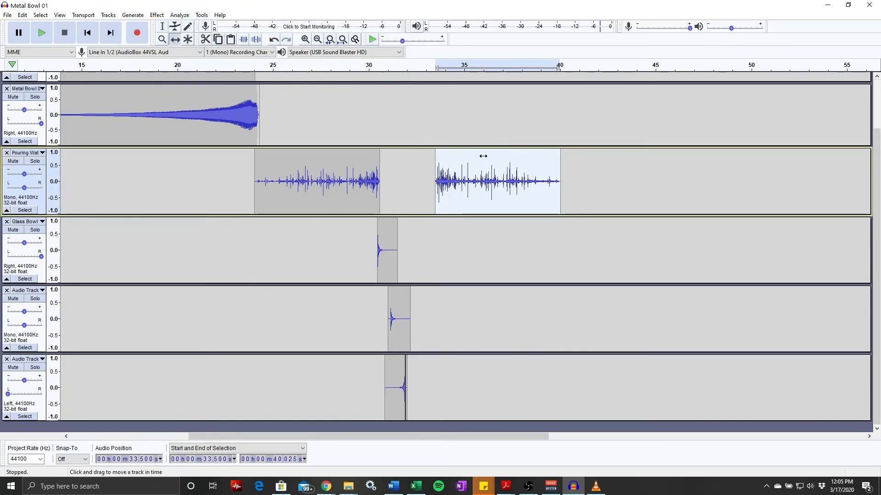
drag(483, 156, 451, 155)
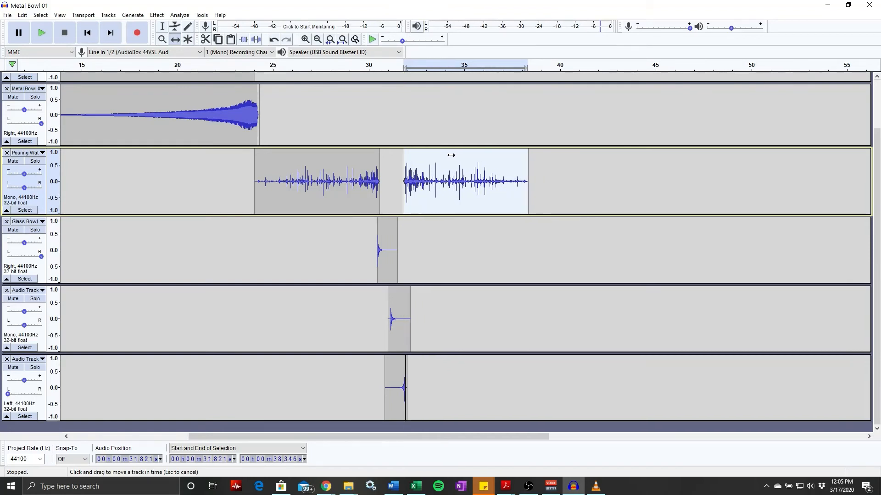
click(327, 68)
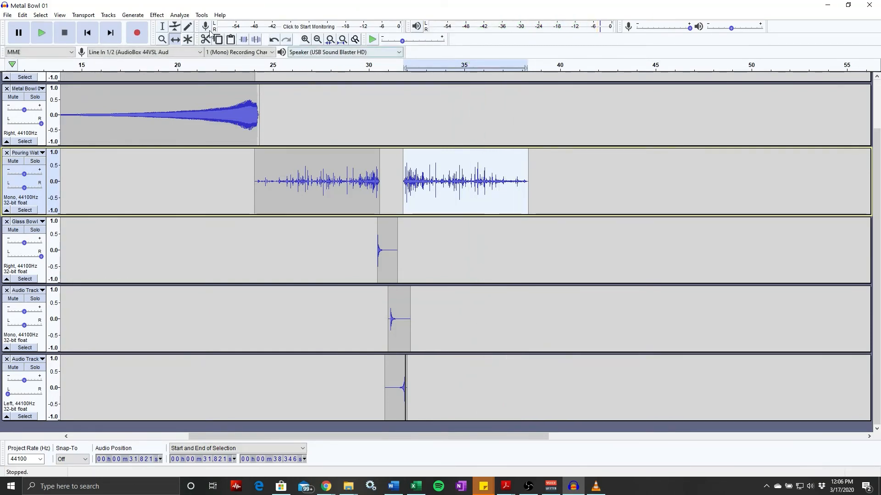
- Lower the reversed Pouring Water clip's envelope to about 0.75 near 34.5 s and about 0.6 near 32.3 s, playing back from about 30 s
click(174, 29)
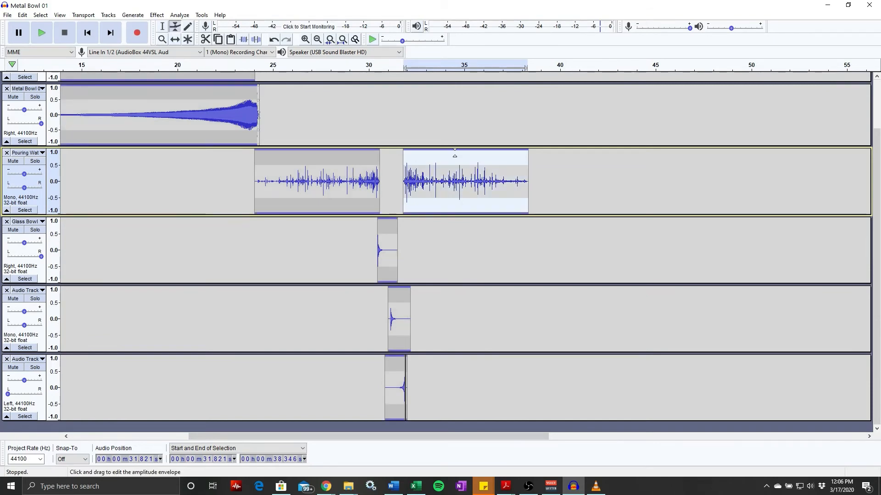
drag(455, 152, 455, 156)
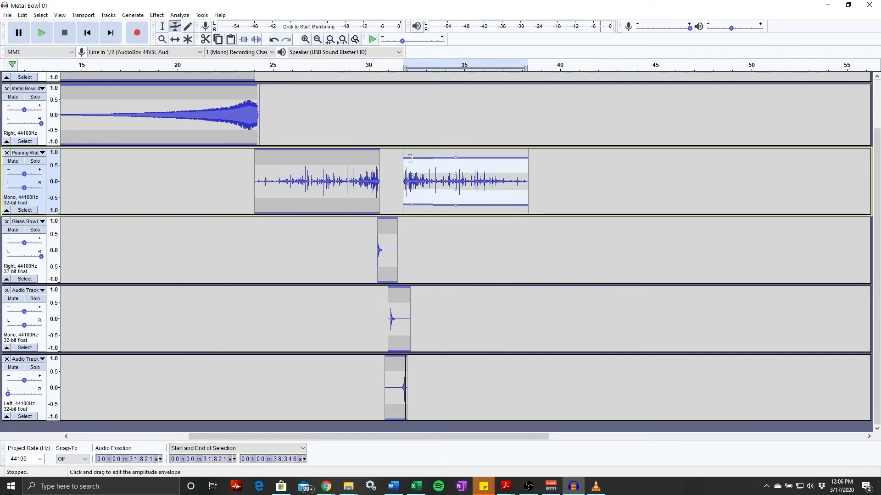
click(413, 160)
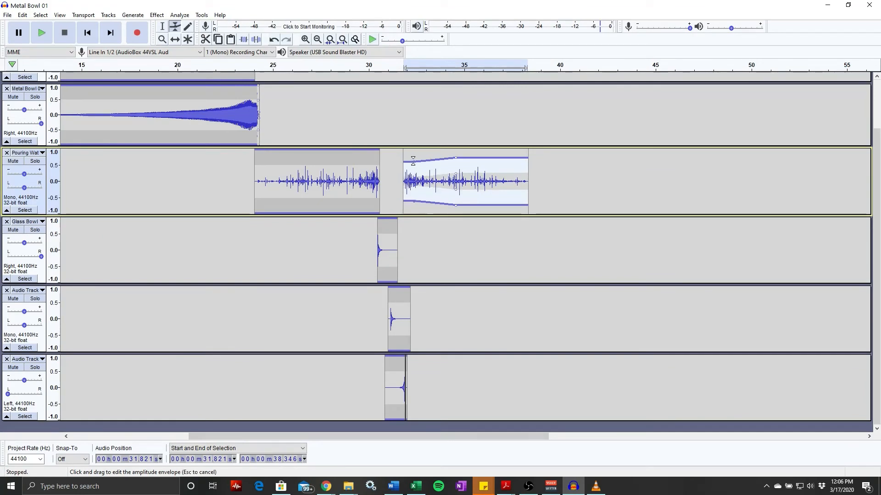
click(365, 67)
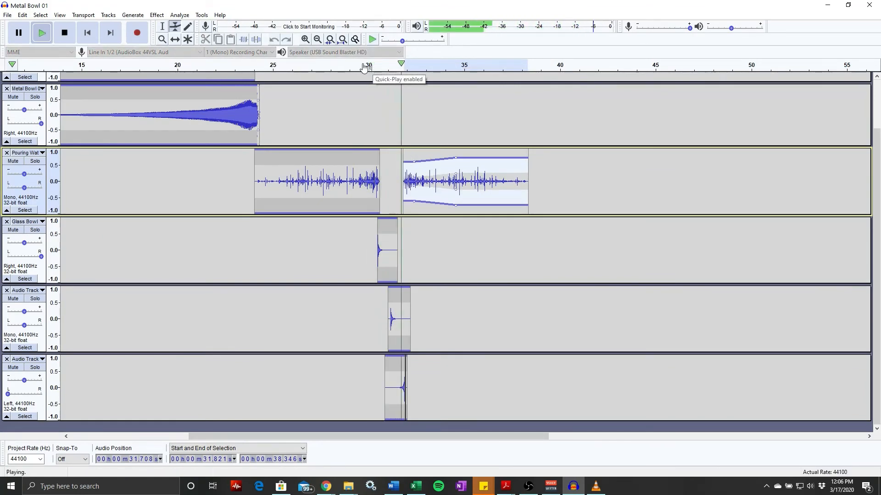
key(space)
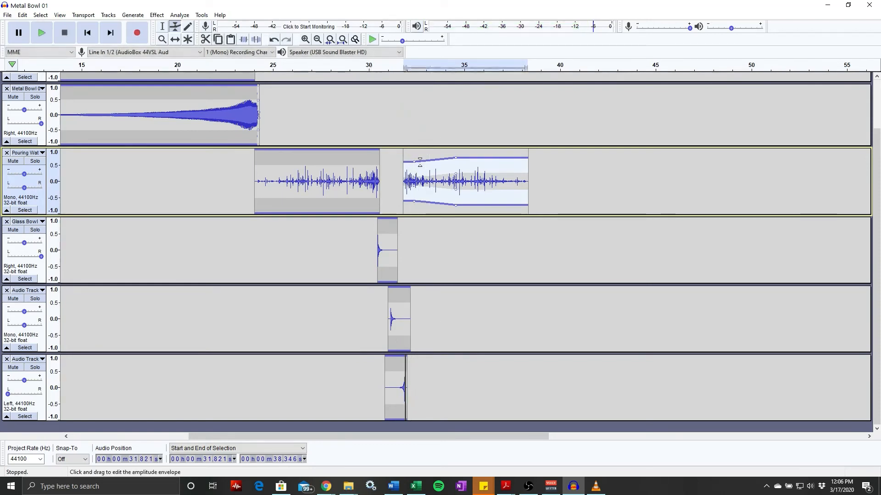
- Lower the clip's opening envelope point in two stages to about 0.25, playing back from about 30 s after each change
drag(413, 161, 414, 167)
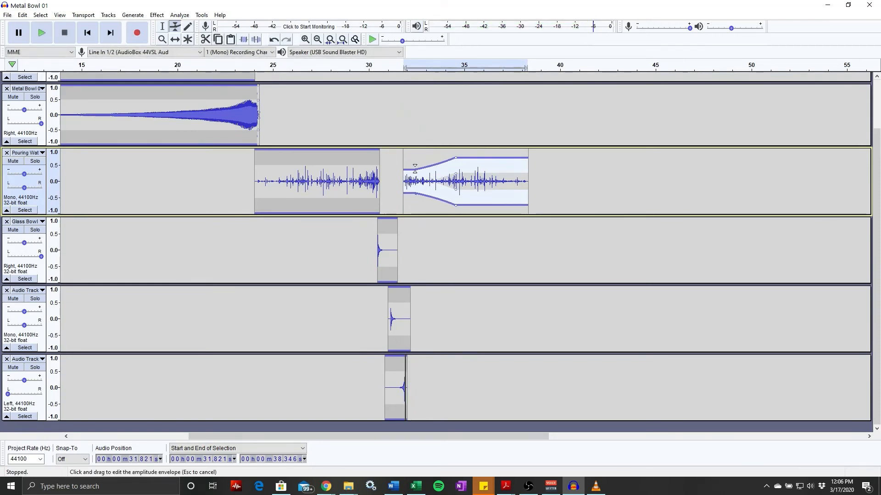
click(367, 67)
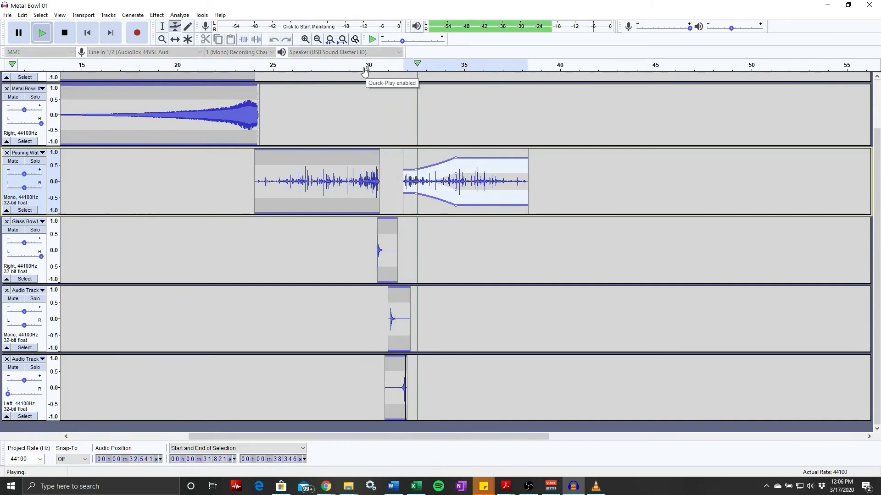
key(space)
drag(417, 168, 417, 171)
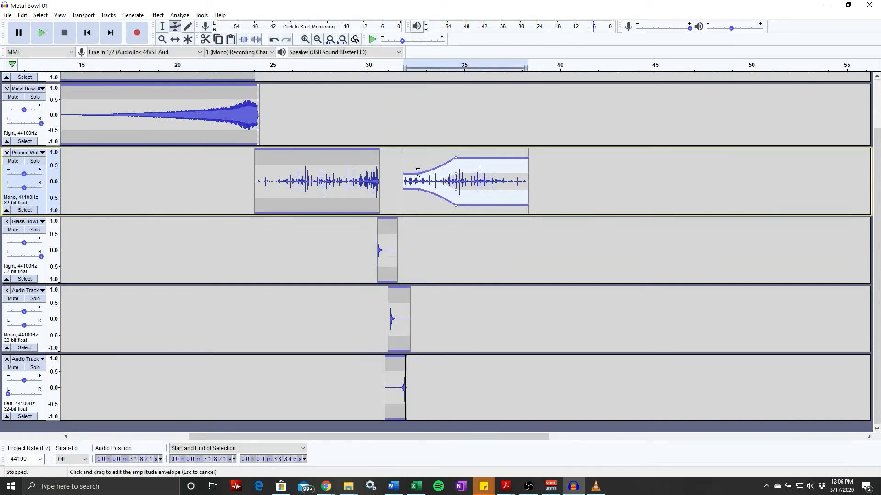
click(362, 66)
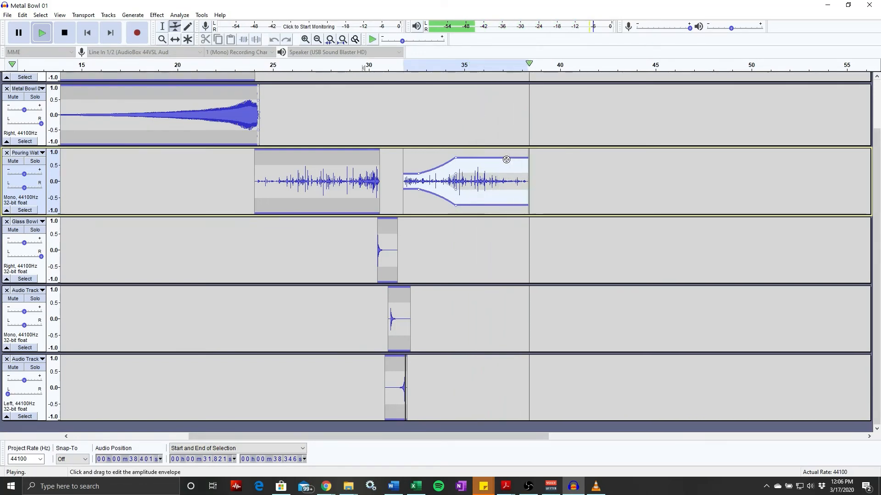
- Raise the reversed clip's envelope to full level near 36.8 s and play back from about 32 s
drag(505, 158, 498, 149)
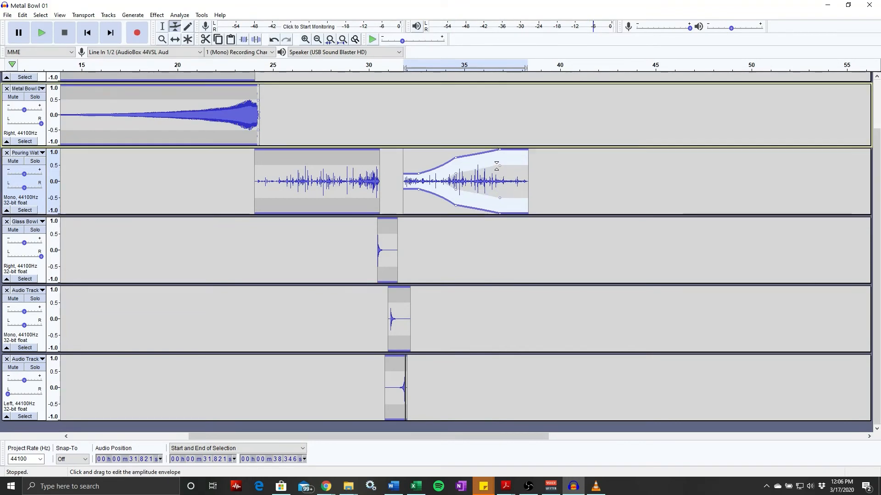
click(405, 65)
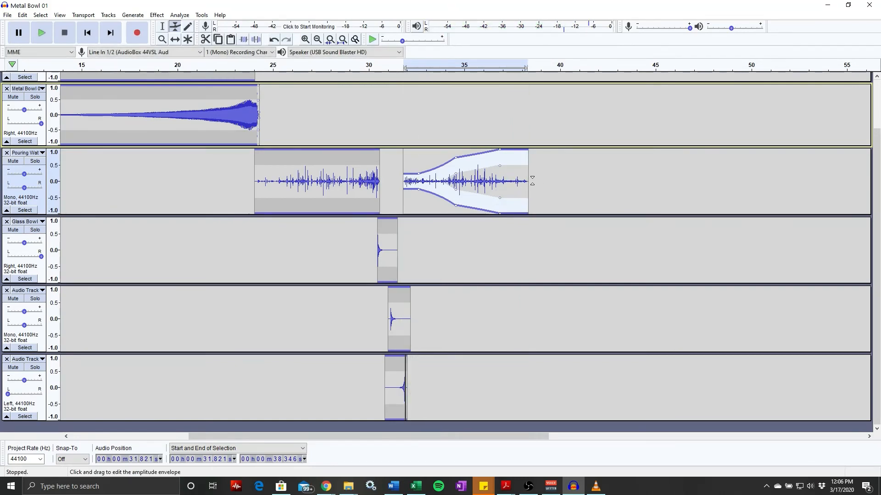
click(533, 180)
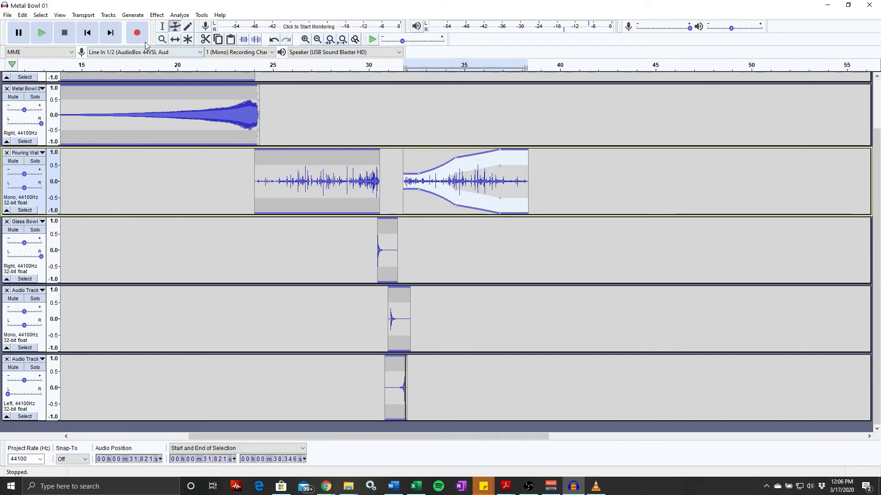
- Switch to the Selection tool and place the cursor at about 36.912 s, near the start of the Pouring Water clip's quiet tail
click(163, 26)
click(549, 185)
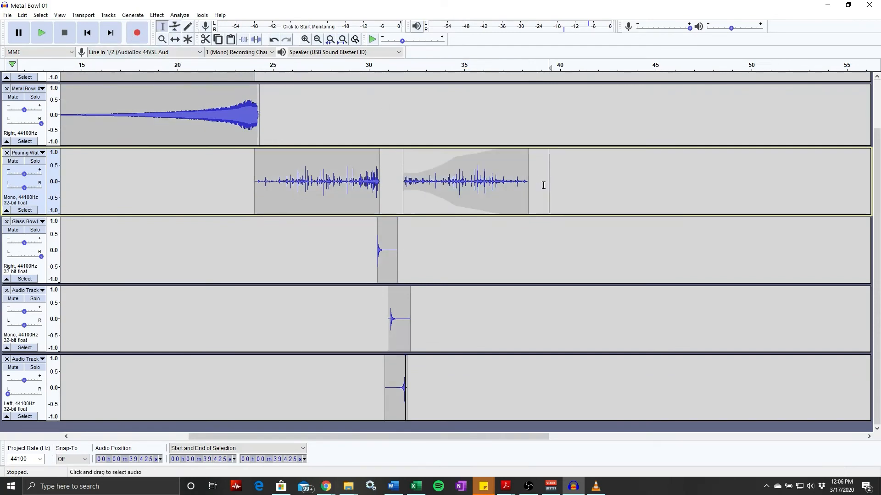
drag(530, 185, 501, 186)
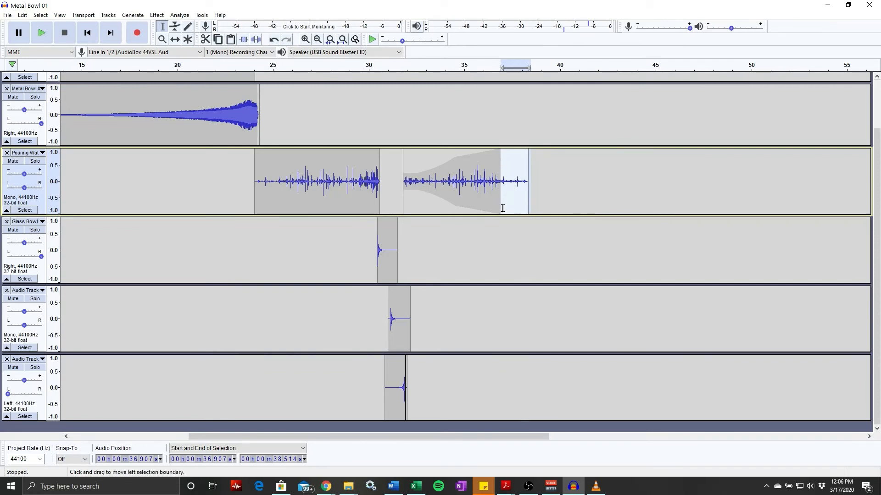
scroll(504, 208, up, 7)
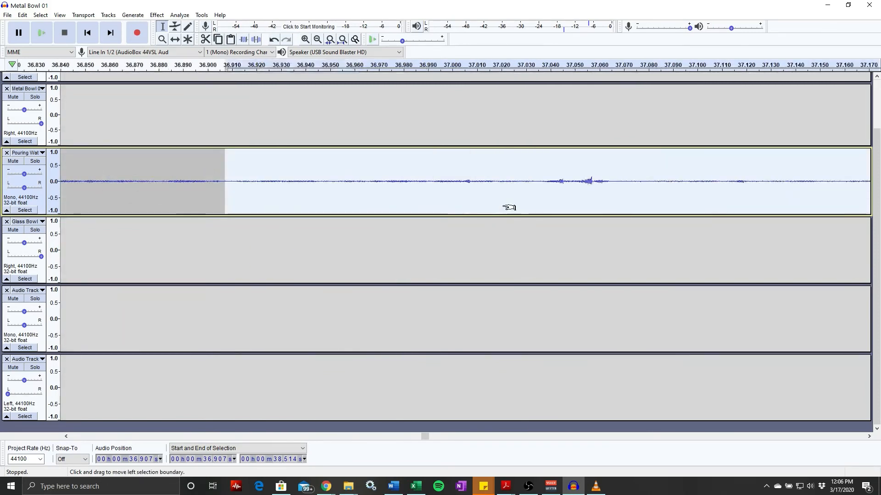
click(239, 191)
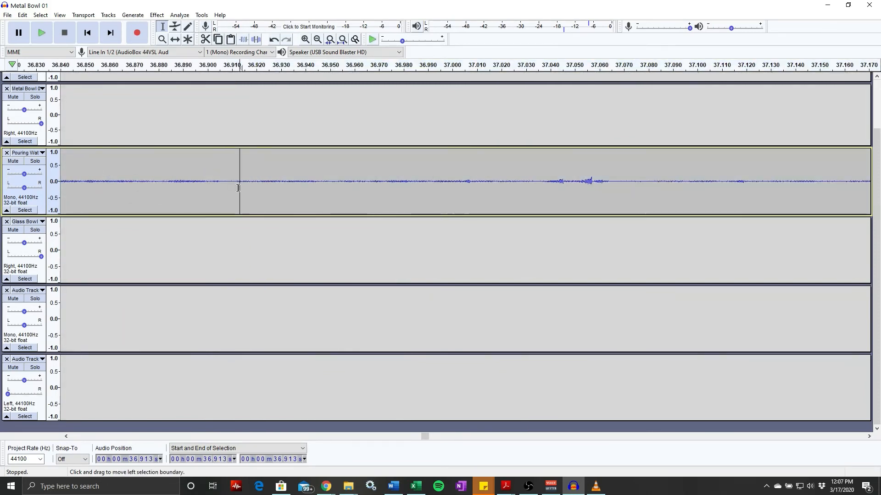
click(237, 188)
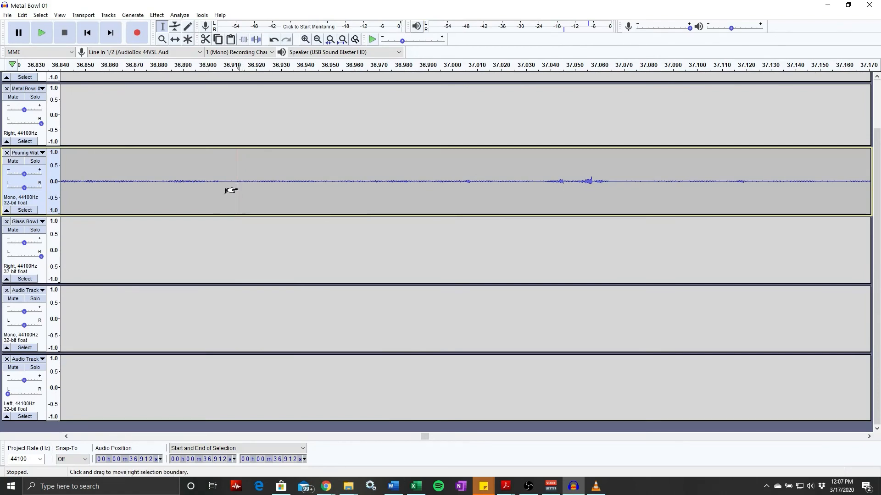
scroll(231, 190, up, 10)
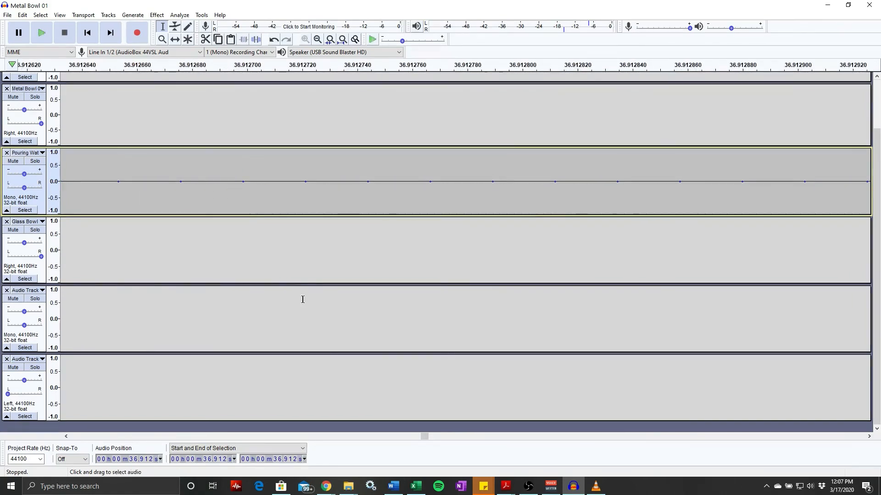
drag(424, 436, 378, 439)
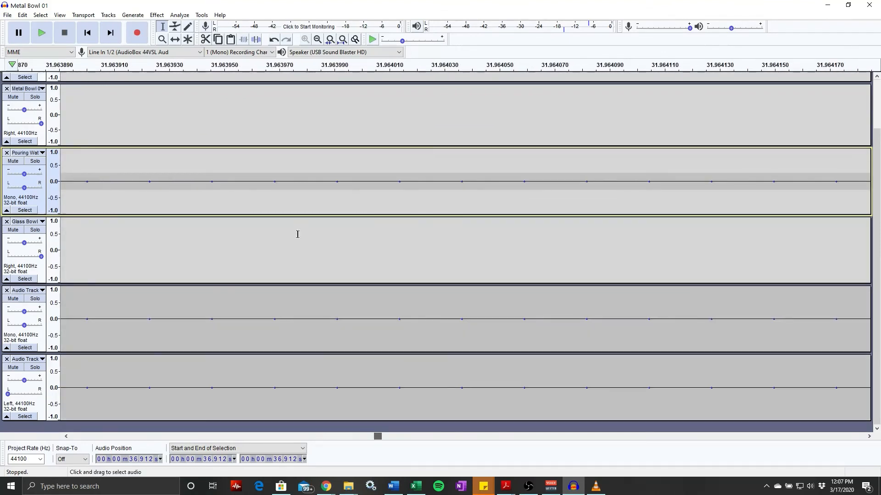
scroll(293, 210, down, 9)
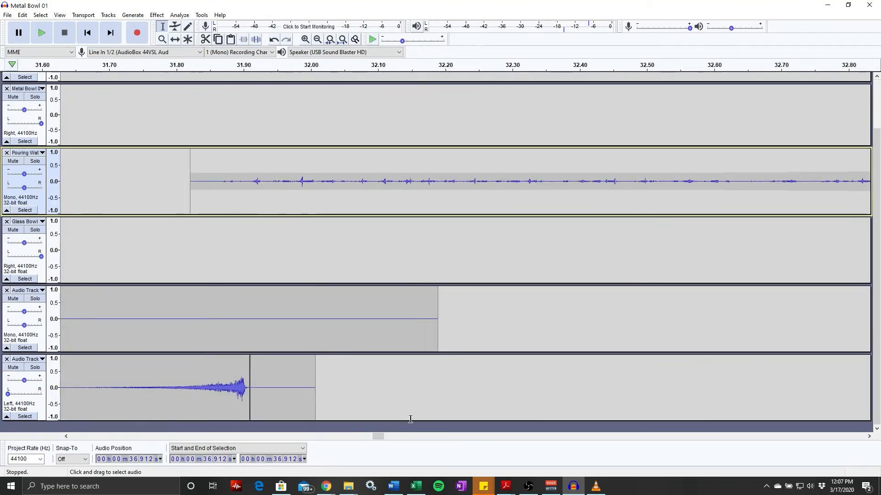
drag(384, 441, 417, 425)
scroll(418, 326, down, 4)
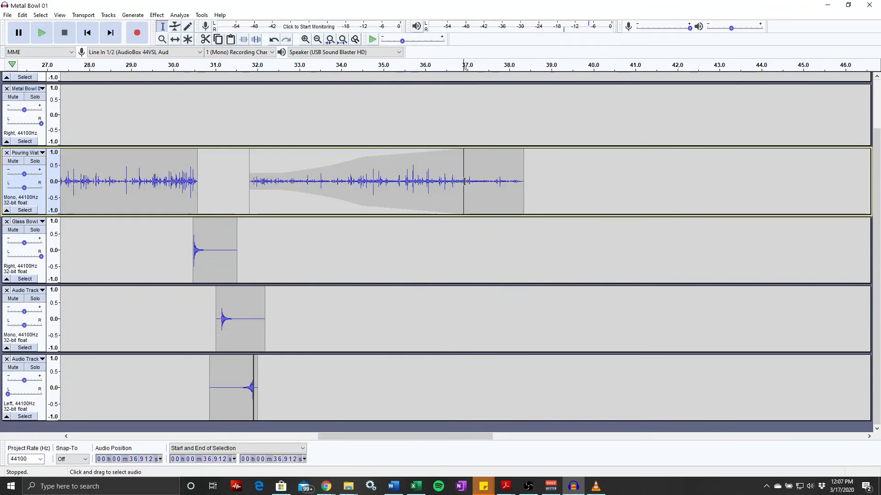
- Select the quiet tail of the reversed Pouring Water clip from a sample point at 36.979 s to just past its end at 38.395 s
click(468, 181)
scroll(466, 183, up, 5)
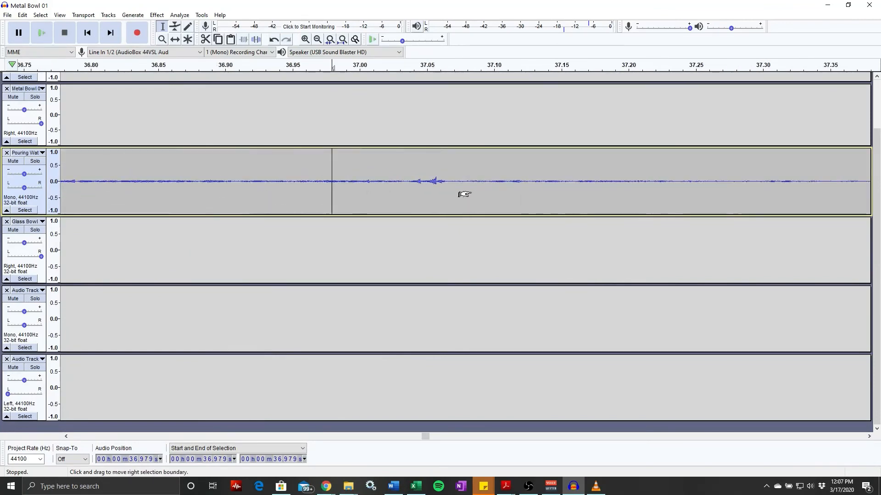
scroll(322, 182, up, 3)
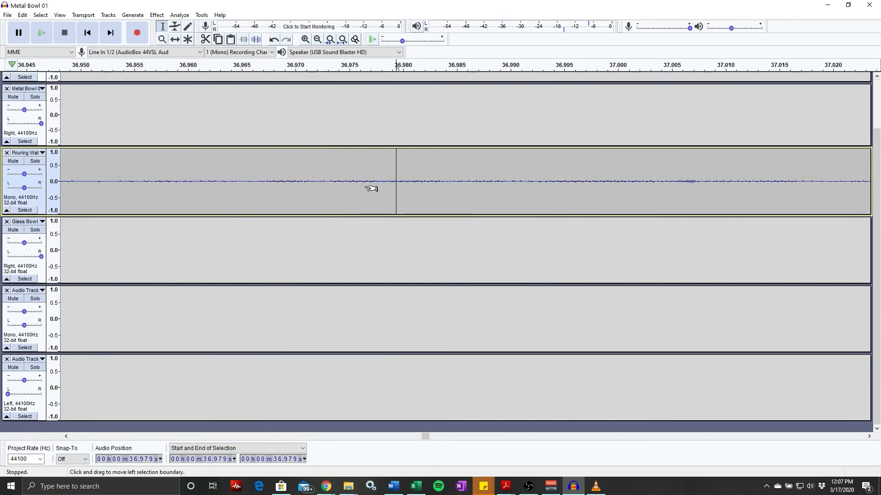
scroll(398, 183, up, 5)
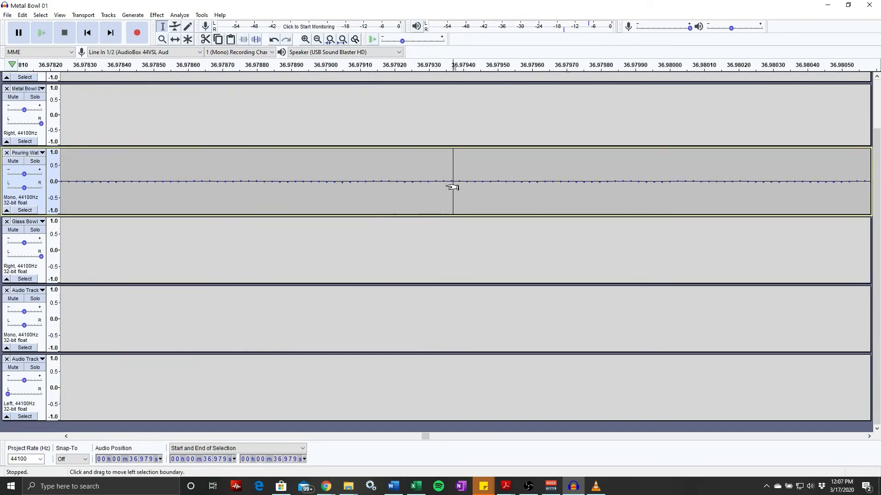
scroll(452, 187, up, 3)
scroll(453, 188, down, 4)
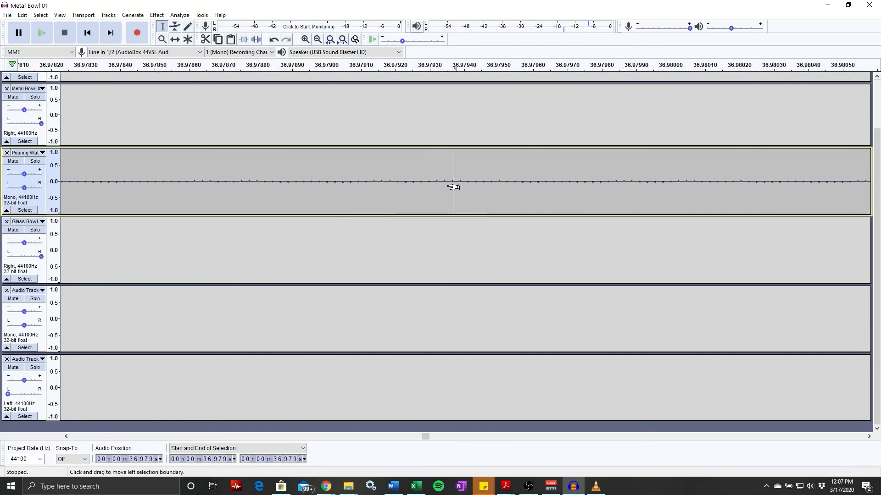
click(449, 187)
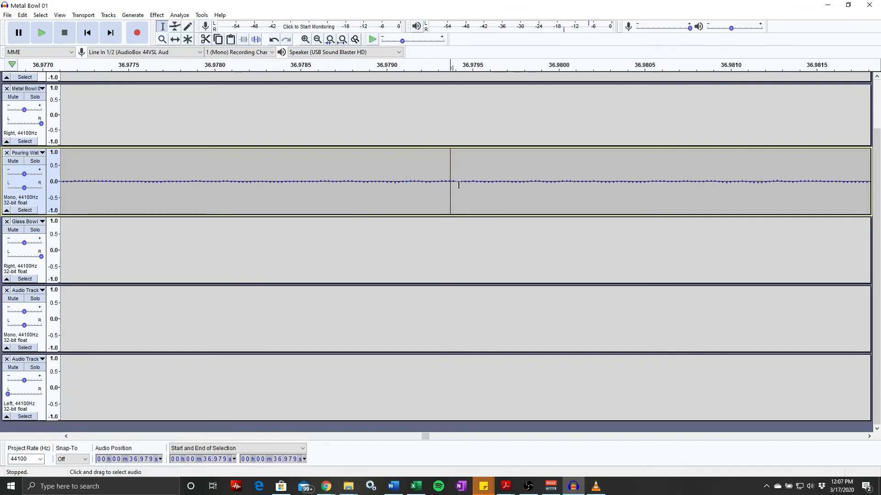
scroll(451, 182, up, 4)
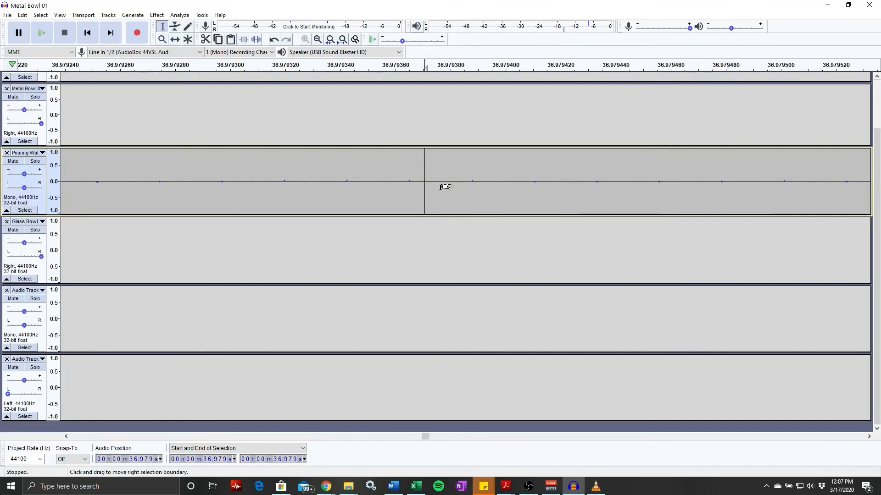
click(410, 182)
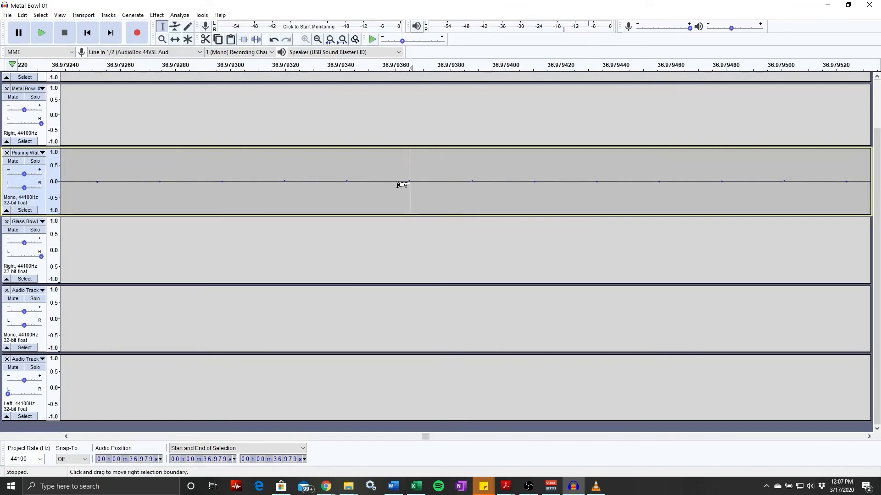
scroll(404, 183, down, 15)
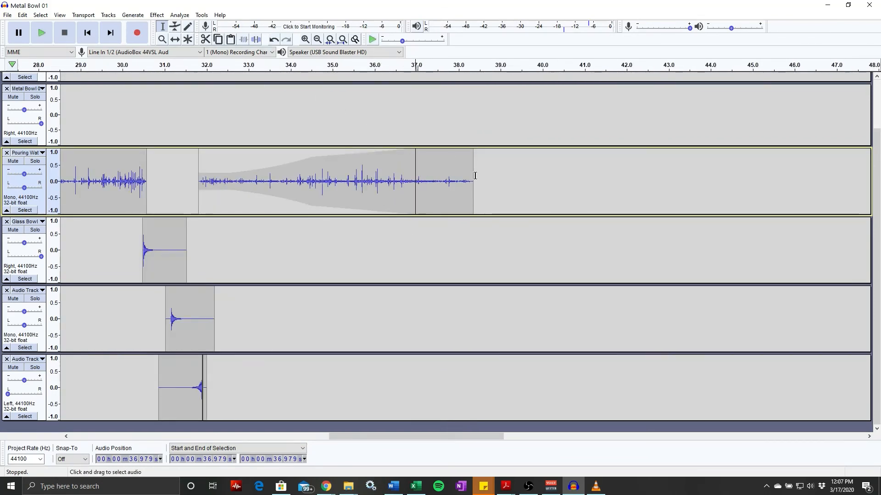
shift+click(475, 175)
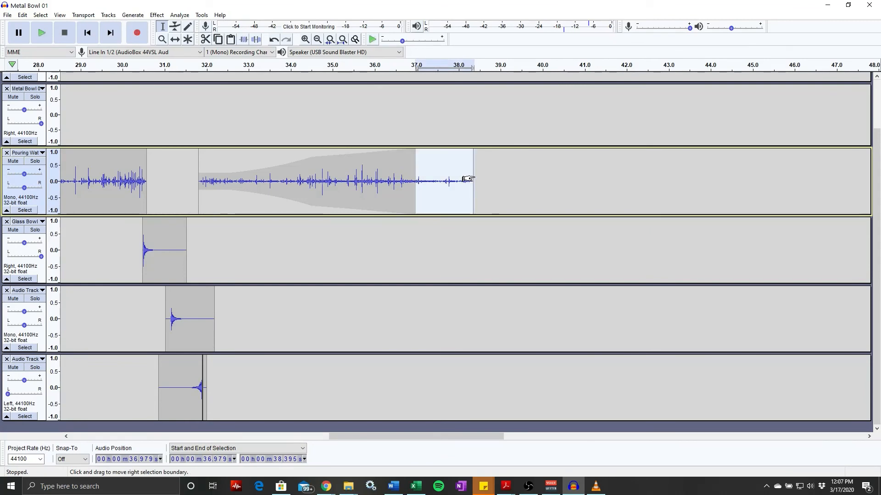
- Open the Amplify effect for the selected quiet tail and preview it at the suggested amplification
click(164, 25)
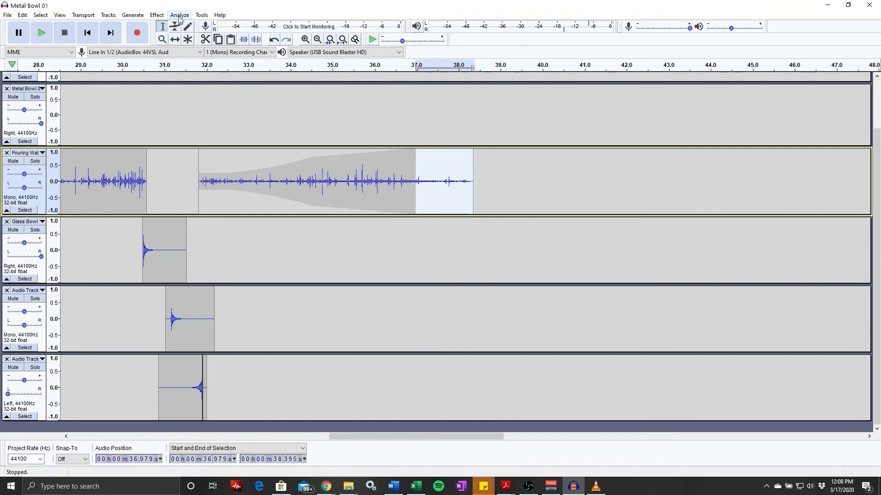
click(169, 17)
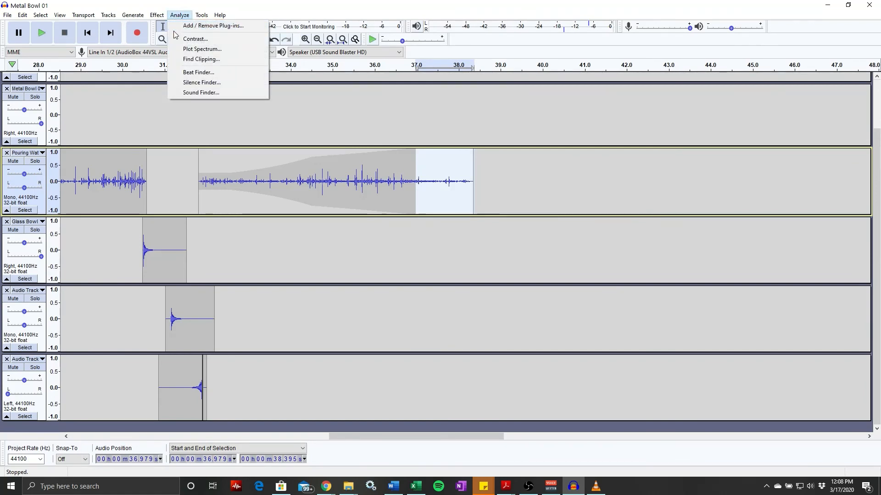
mouse_move(151, 17)
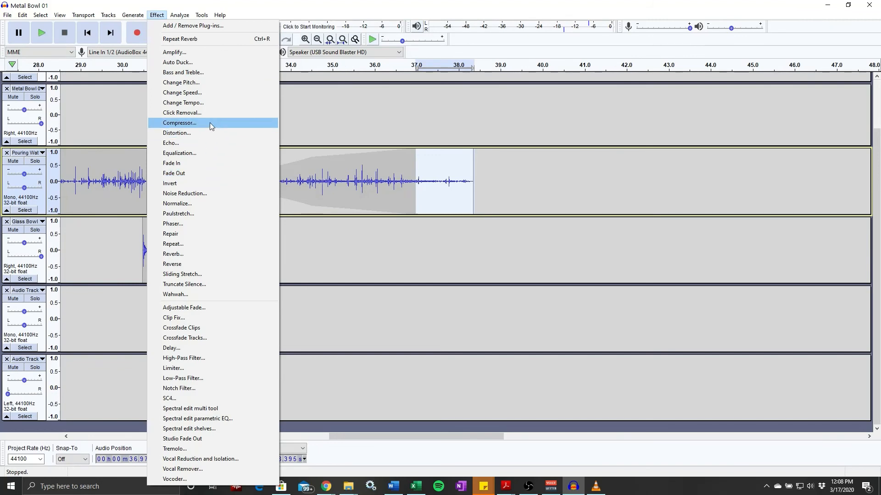
click(195, 53)
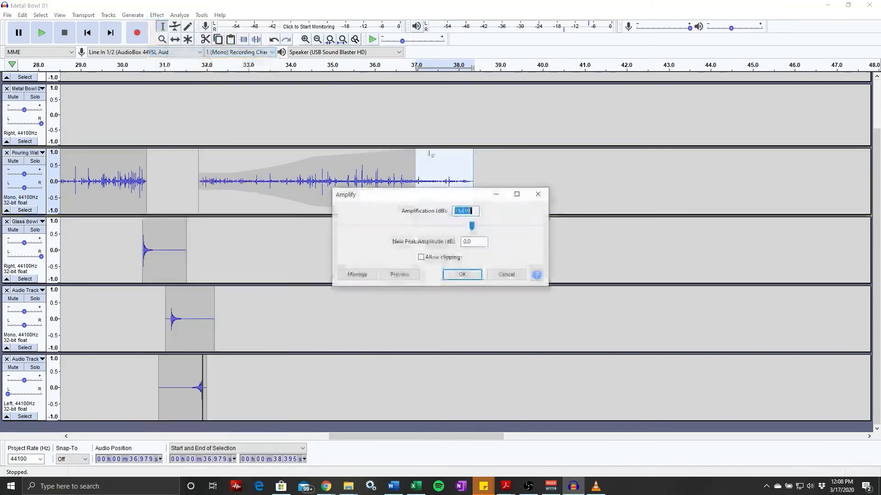
click(411, 278)
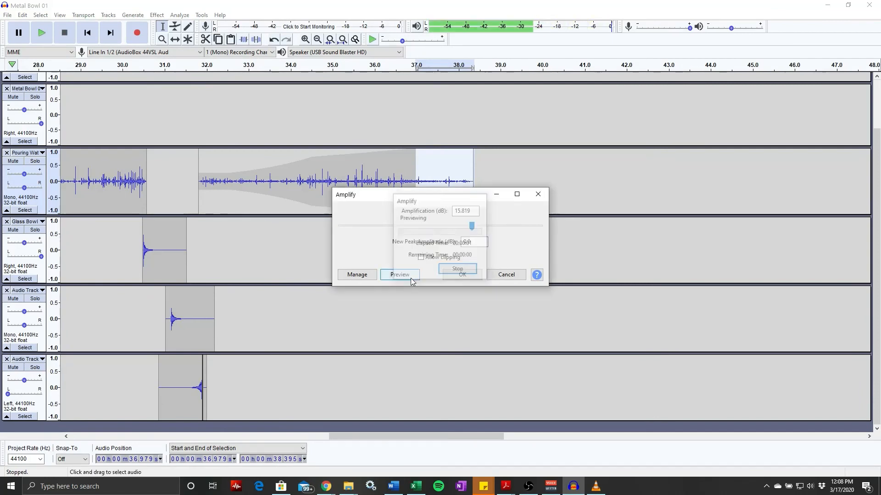
- Try an amplification of 18.7 dB with clipping allowed and preview the result
drag(472, 226, 484, 226)
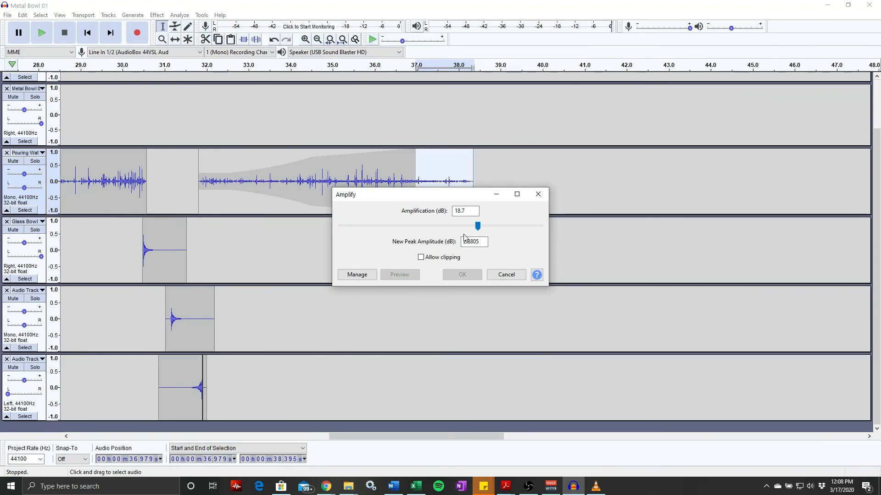
click(436, 259)
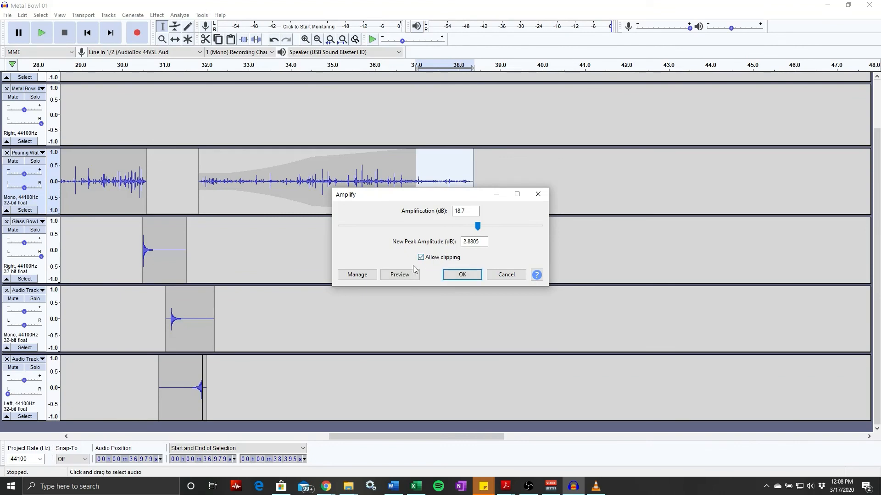
click(400, 274)
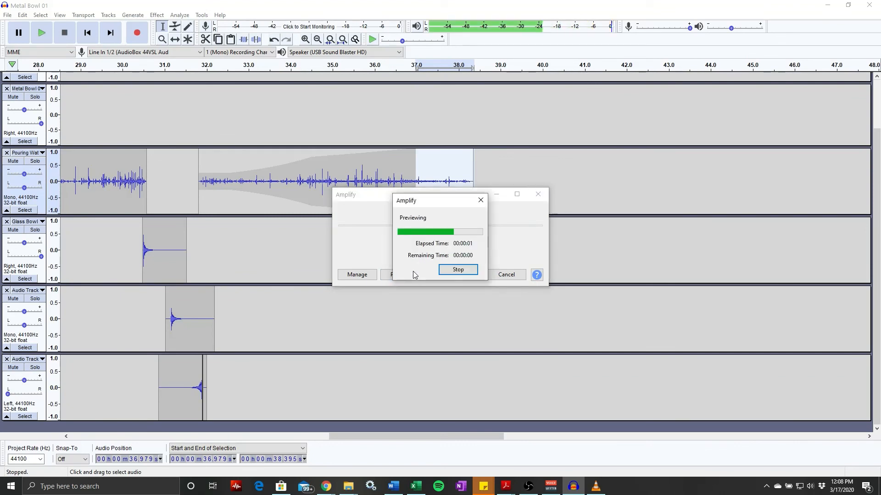
click(409, 274)
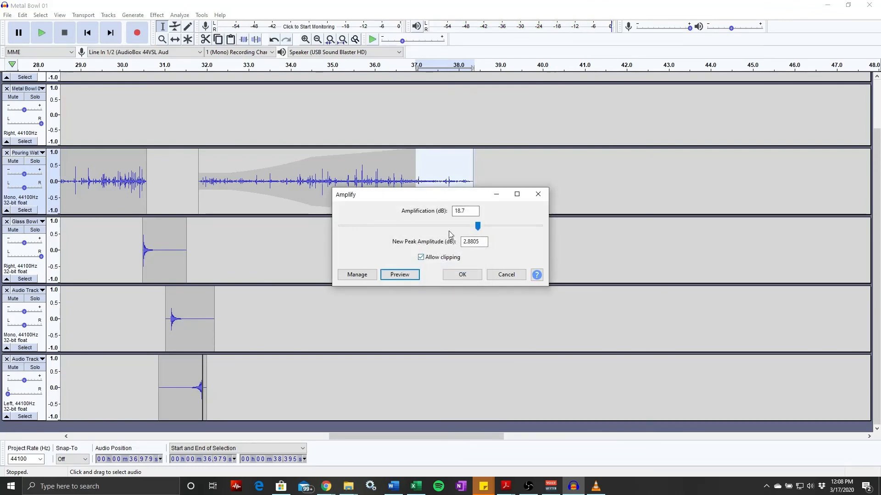
- Disallow clipping and amplify the selected tail by 14.4 dB after previewing it at 7.9 dB
click(429, 260)
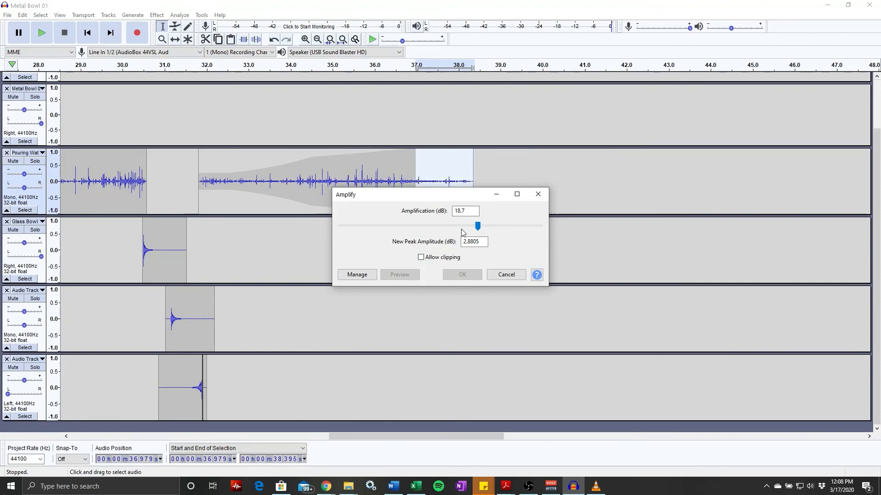
drag(474, 227, 457, 219)
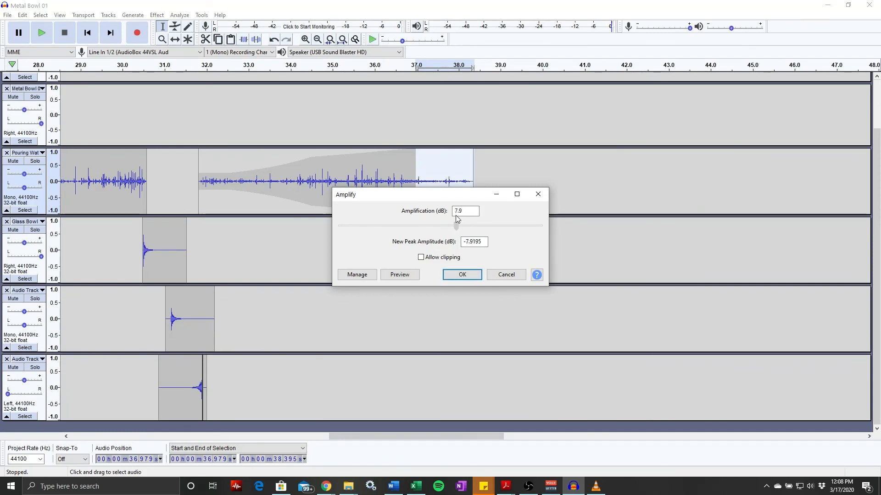
click(400, 280)
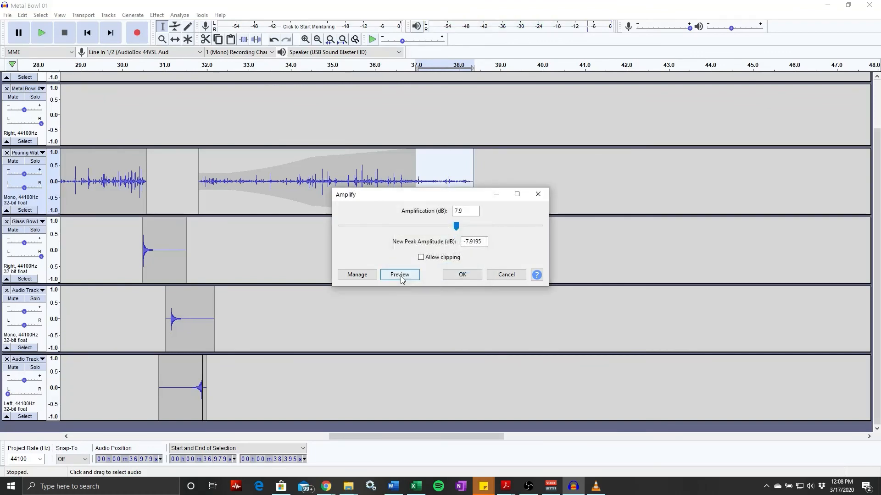
drag(457, 227, 470, 228)
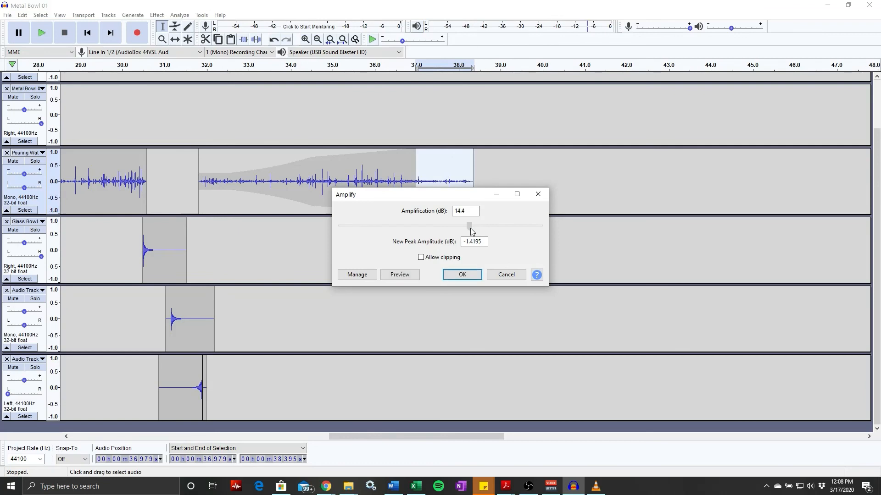
click(462, 274)
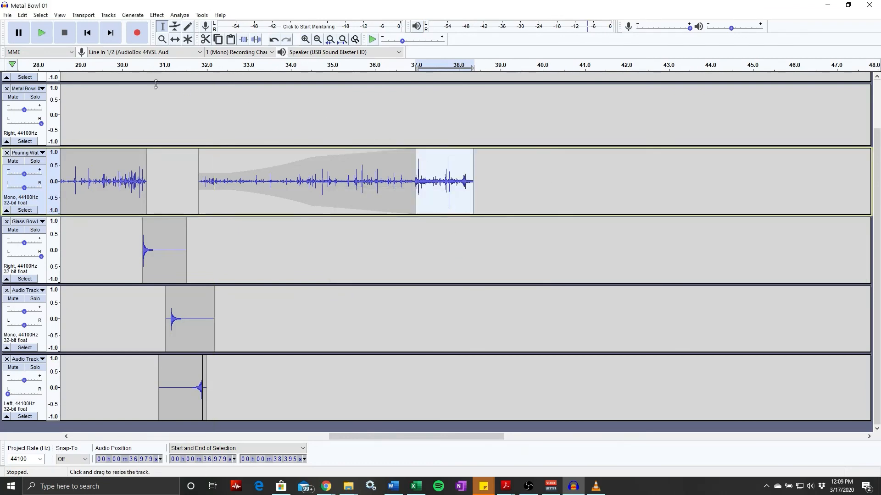
- Play back the composition from about 31 s and again from about 36.5 s to check the amplified tail
click(165, 67)
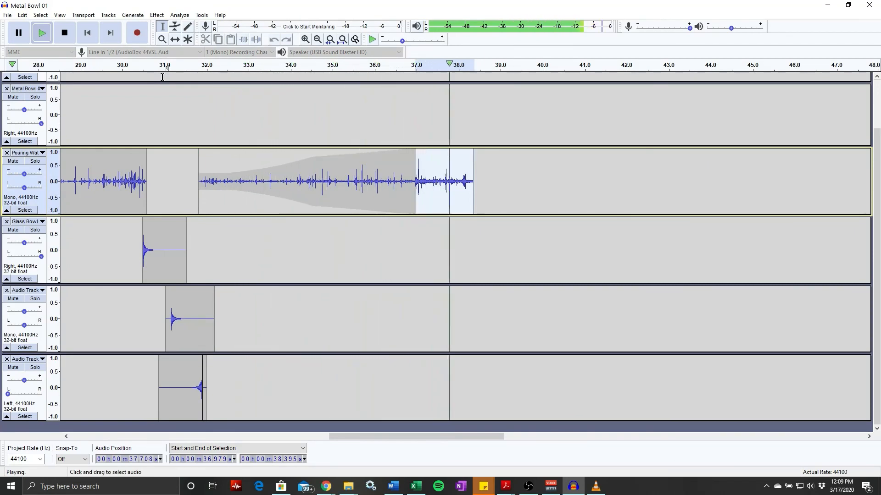
key(space)
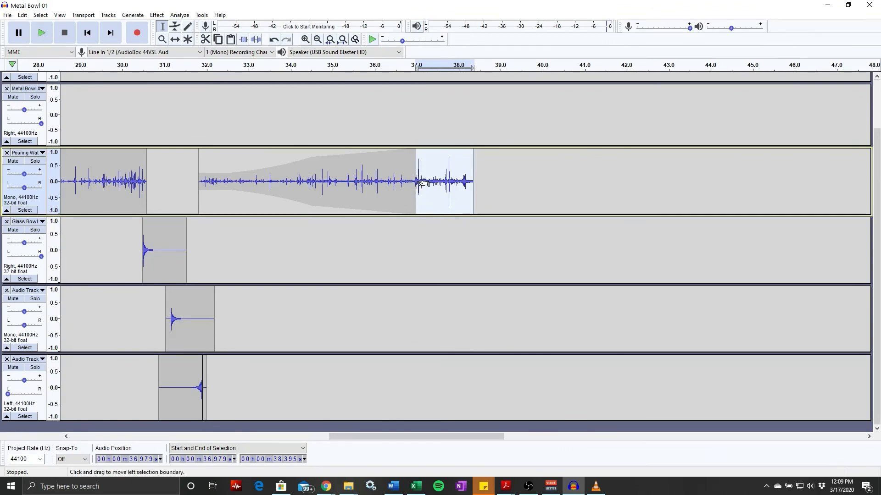
click(395, 66)
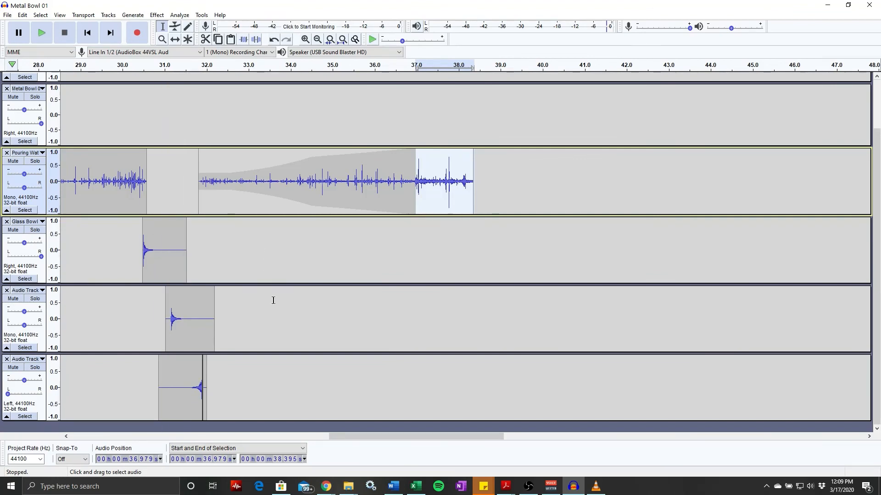
scroll(319, 288, up, 2)
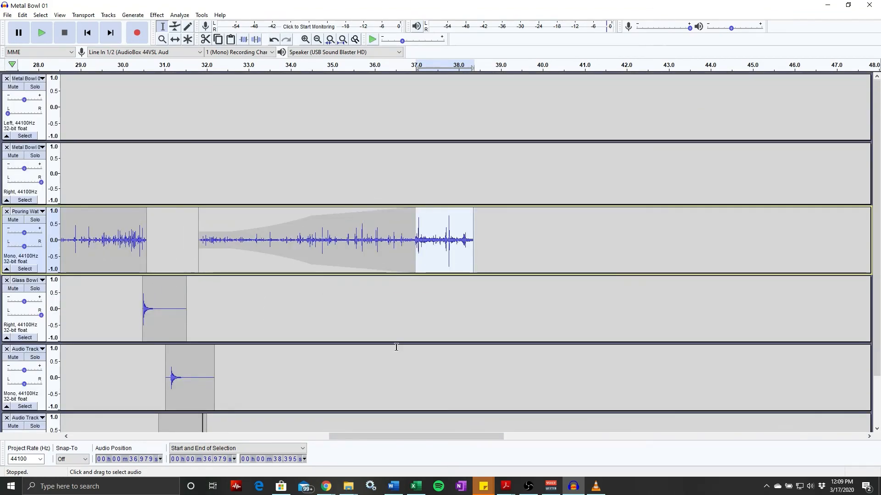
scroll(321, 330, down, 2)
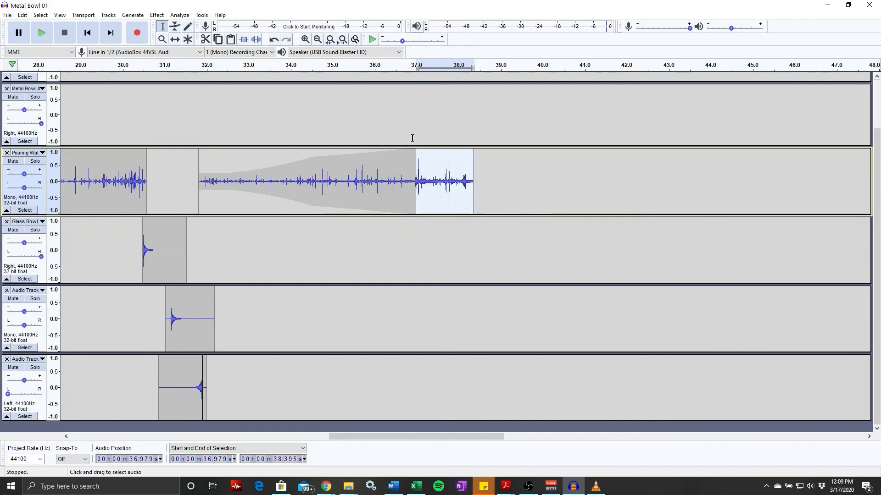